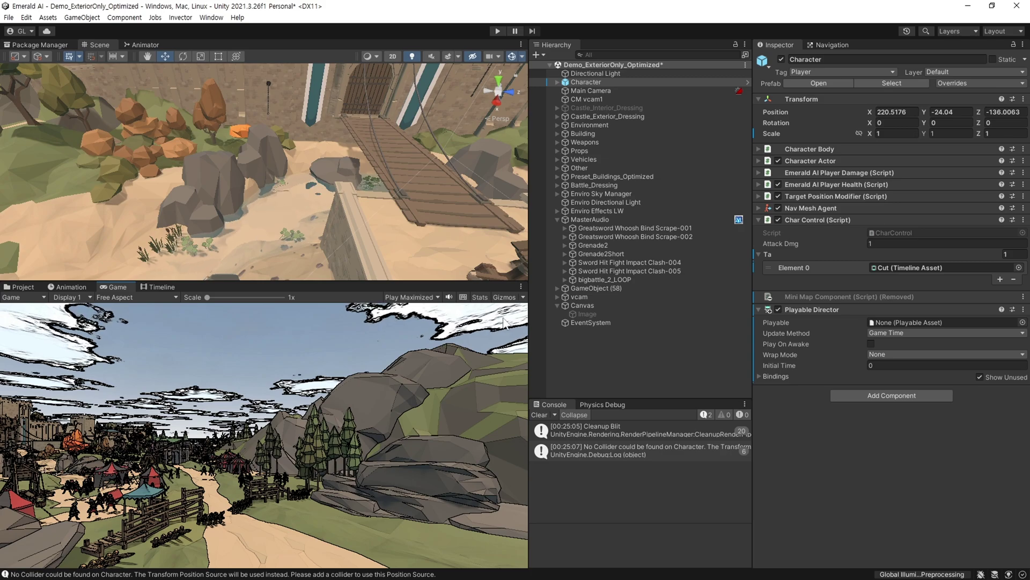
- Rearrange the editor layout by widening the Scene and Game views and narrowing the Inspector
drag(528, 346, 532, 349)
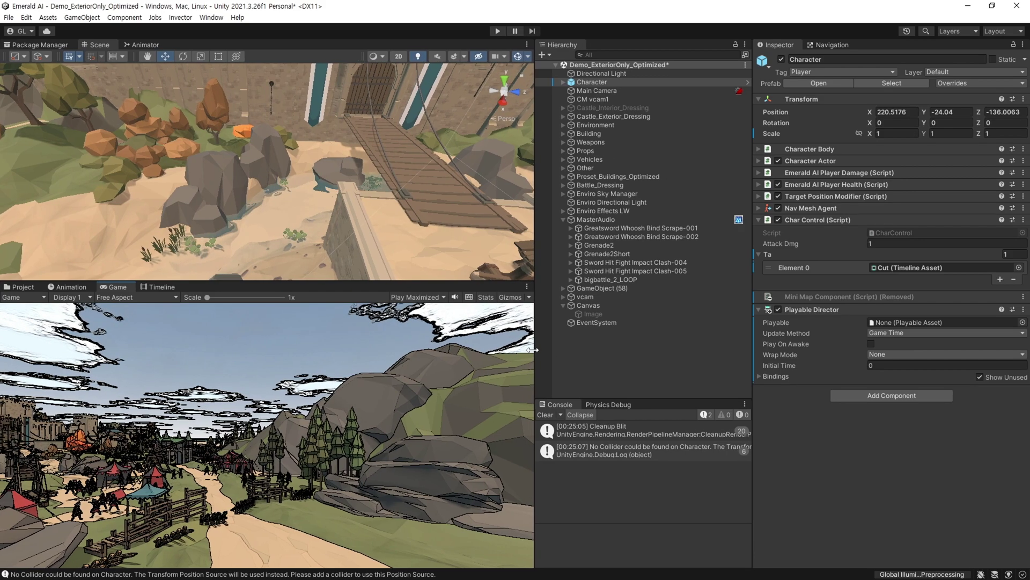
drag(753, 390, 798, 391)
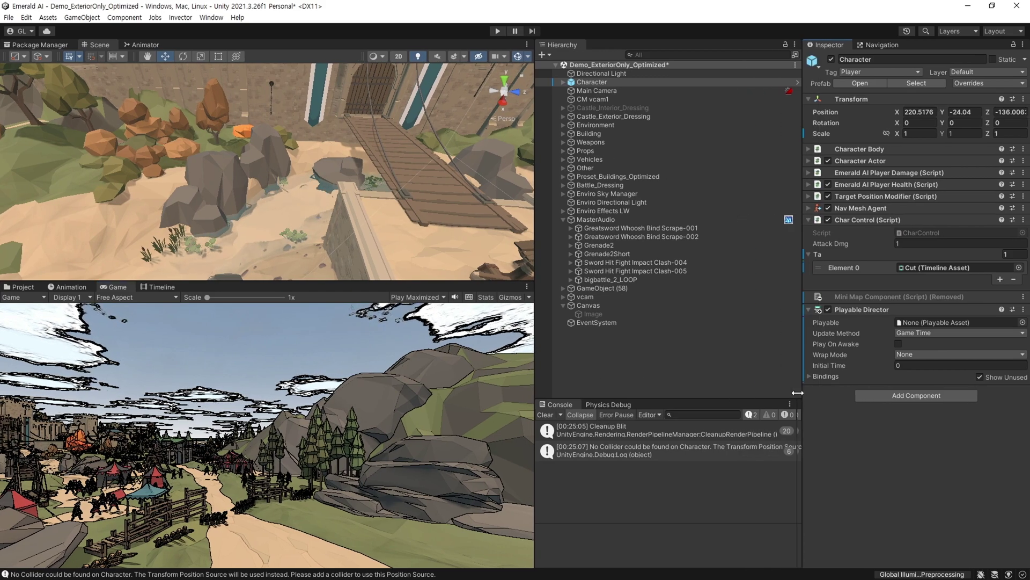
drag(534, 365, 589, 365)
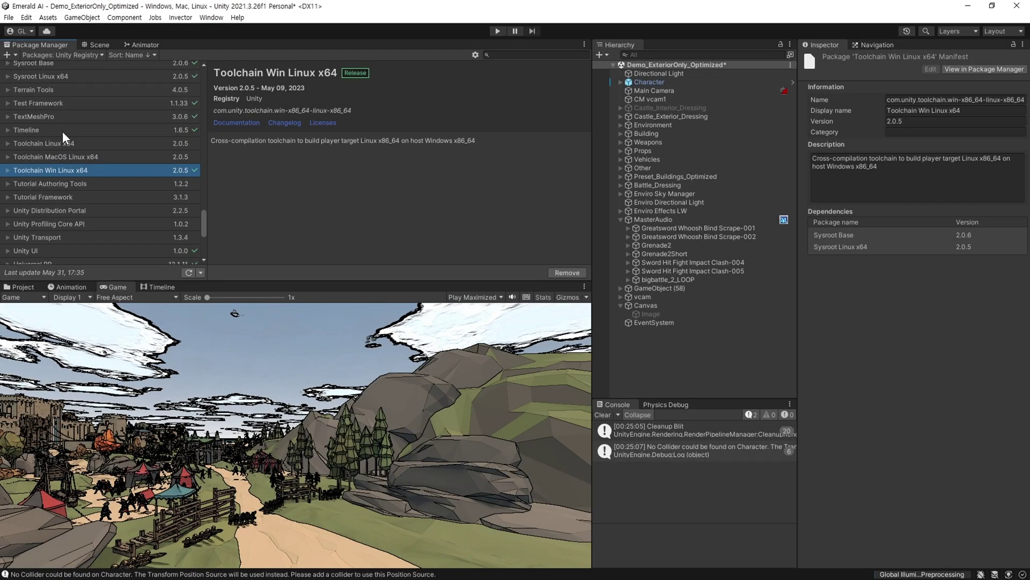
- Check the Timeline and Cinemachine packages in the Unity Registry and return to the scene view
click(62, 130)
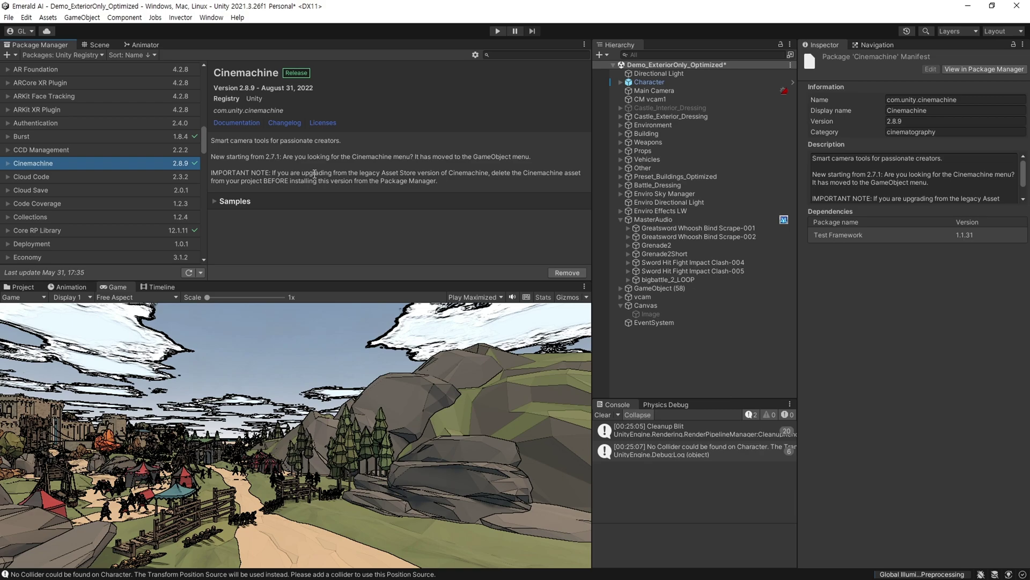
click(102, 45)
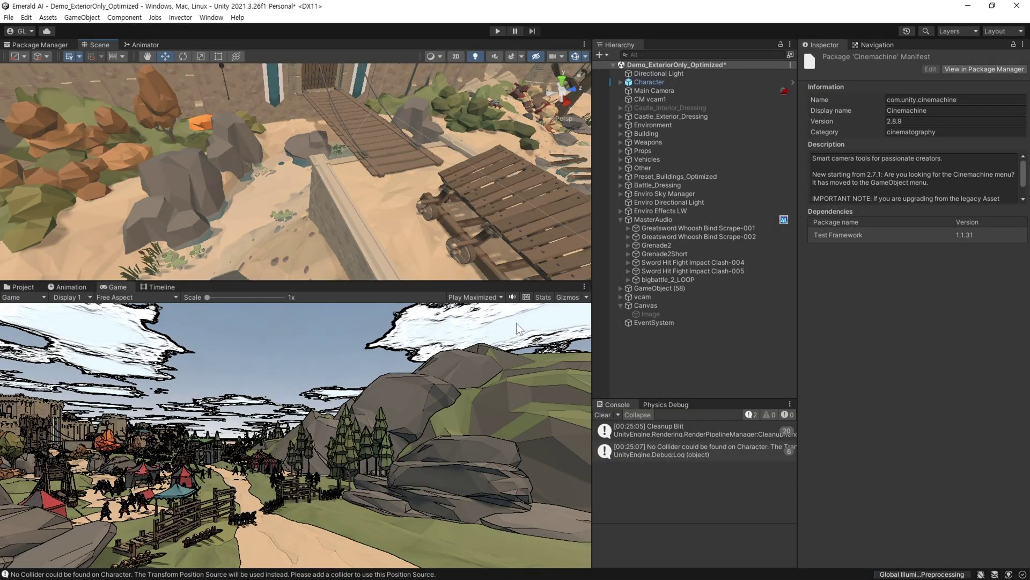
- Examine the Main Camera's CinemachineBrain component and search the addable components for "brai" without adding one
click(621, 305)
click(654, 90)
click(804, 139)
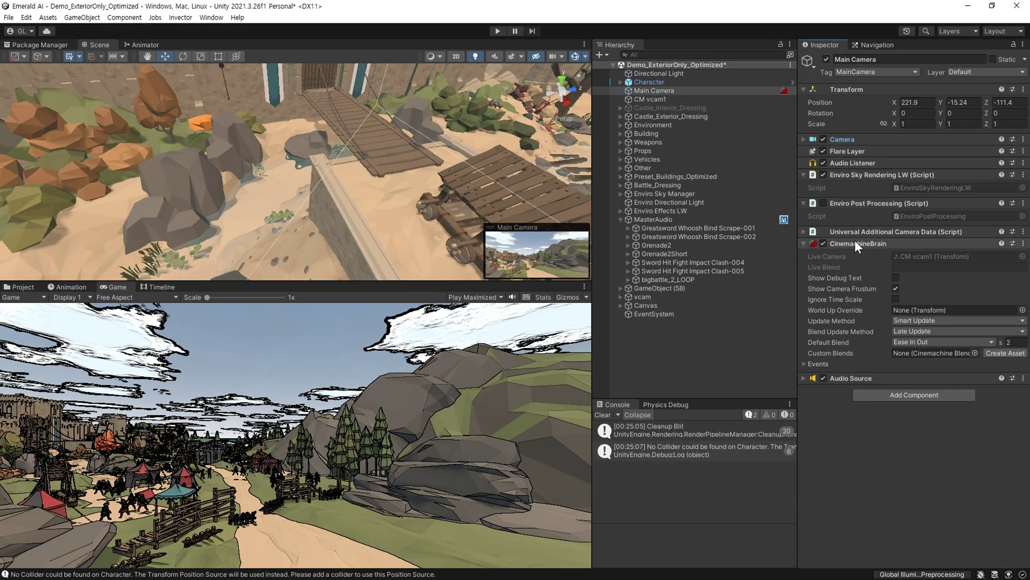
click(870, 391)
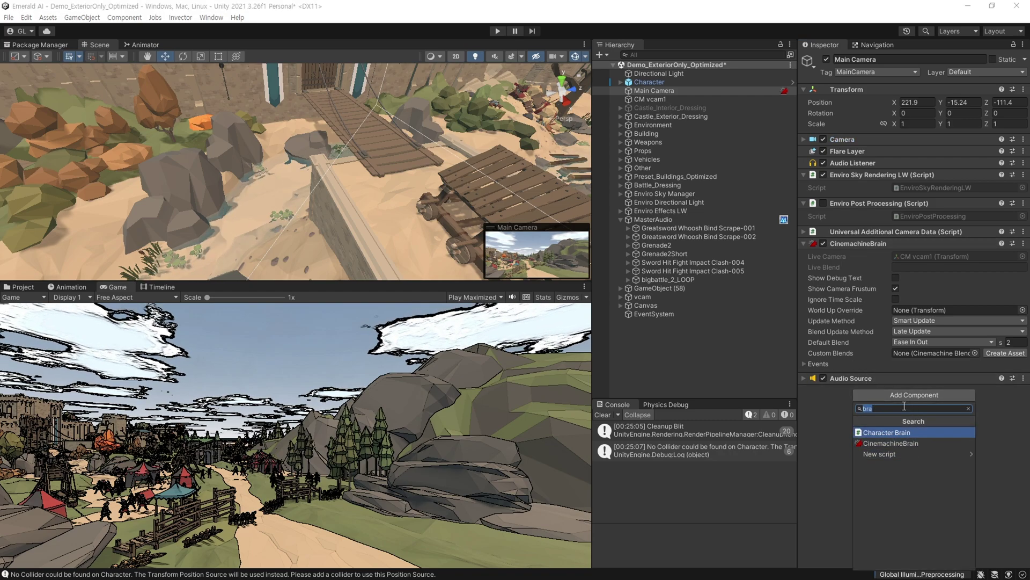
text(brai)
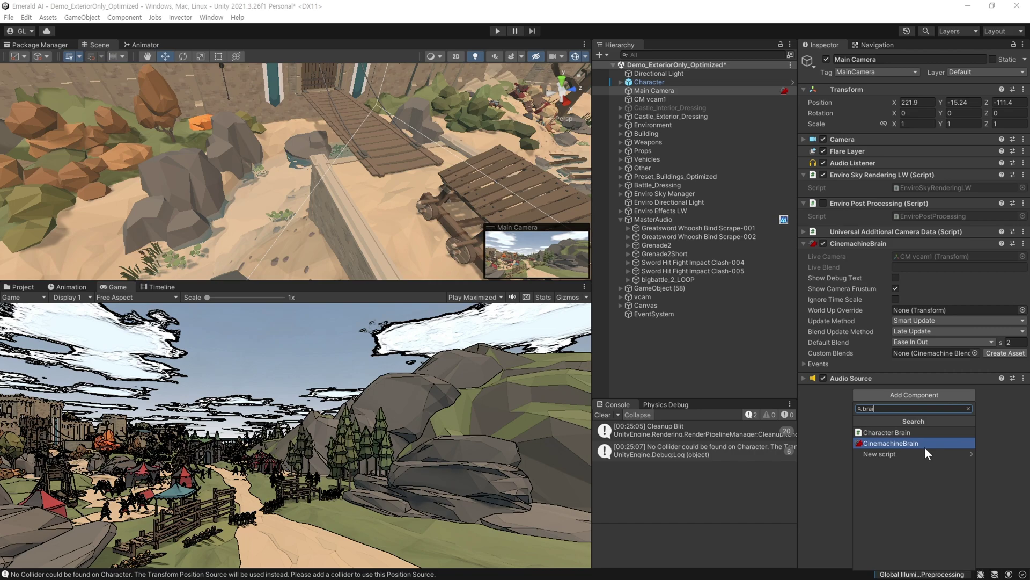
click(630, 319)
- Inspect CM vcam1 and collapse its CinemachineVirtualCamera, Cinemachine 3rd Person Aim and Camera 3D components
click(648, 91)
click(646, 99)
click(805, 139)
click(804, 151)
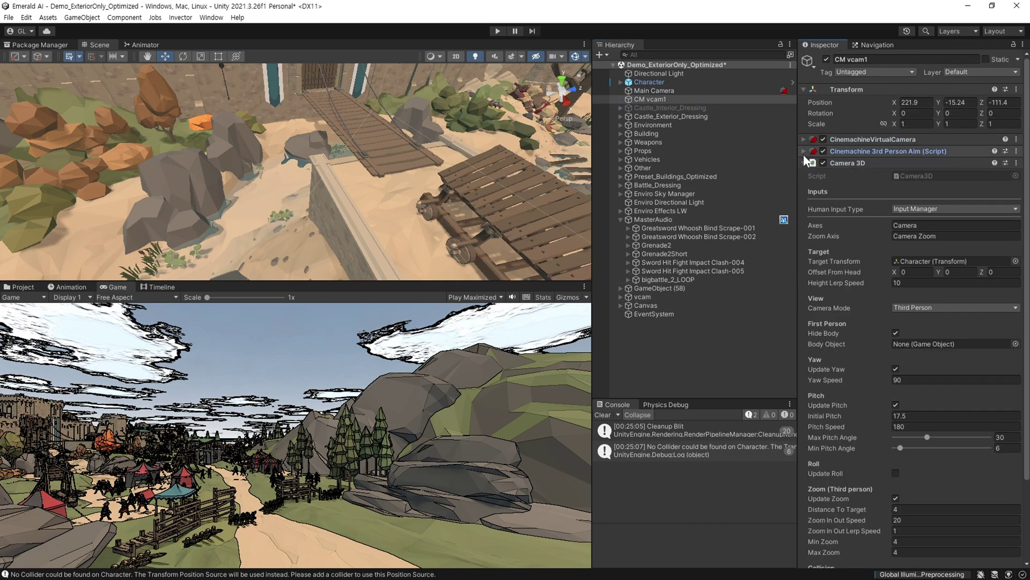
click(804, 163)
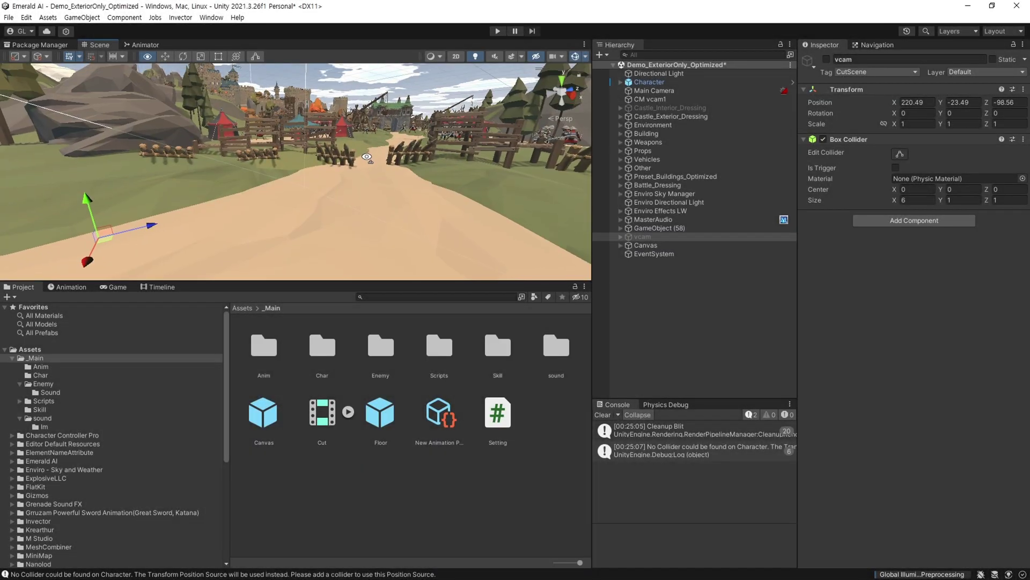
- Create an empty game object named Cut at the root of the scene
right_drag(224, 230, 283, 220)
middle_drag(282, 220, 287, 221)
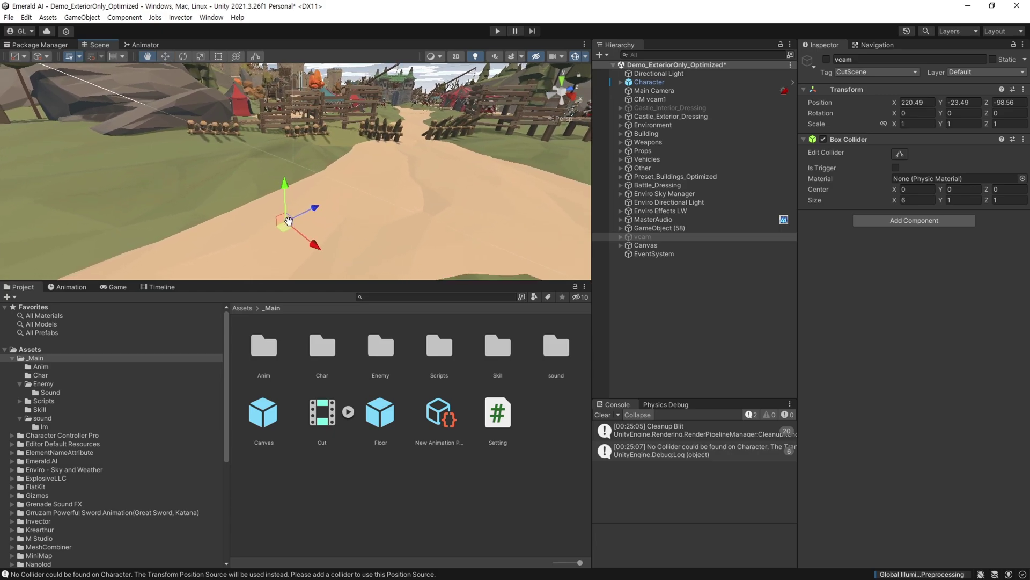
right_click(674, 280)
click(663, 295)
right_click(644, 279)
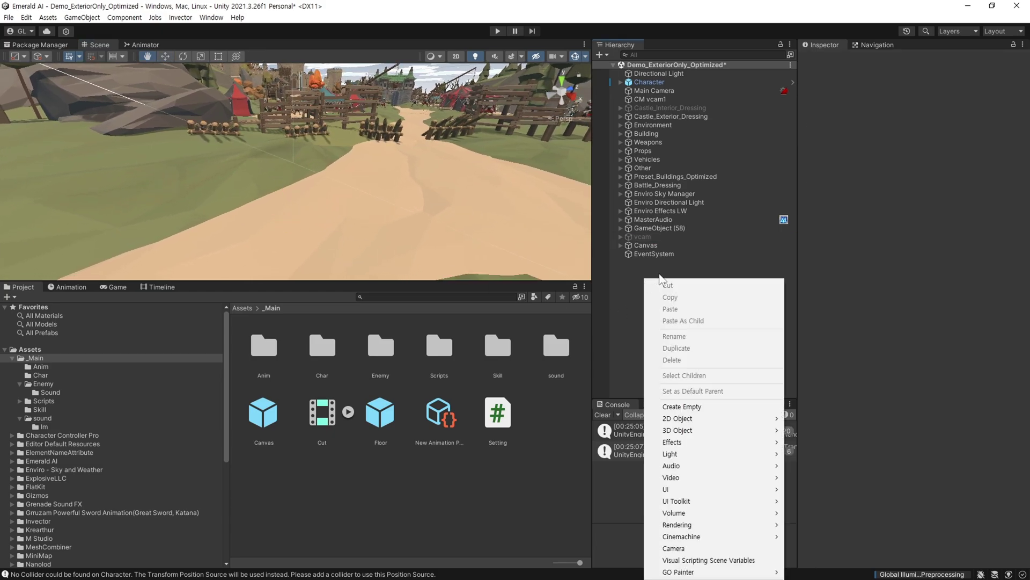
click(725, 408)
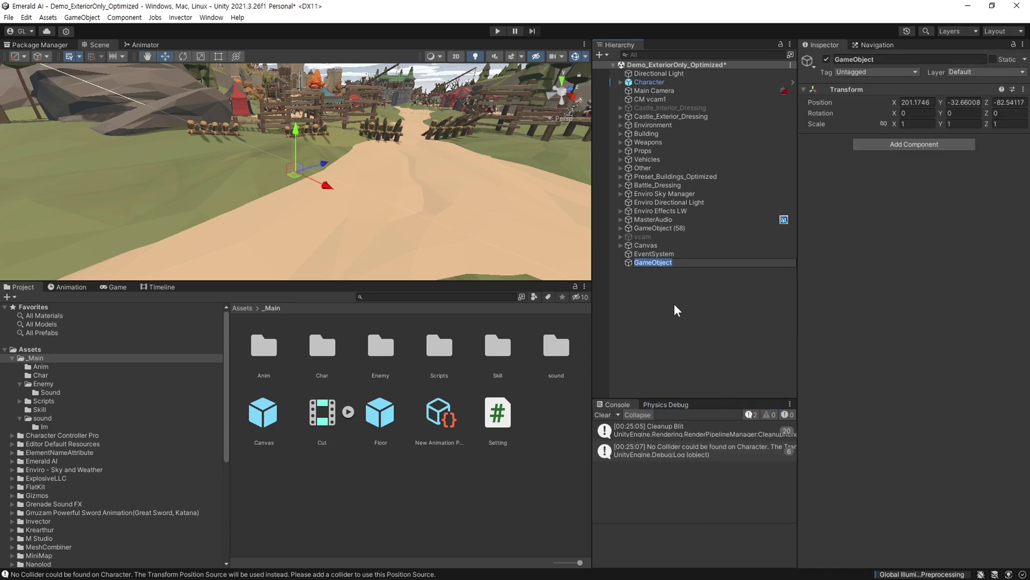
key(Return)
- Align Cut with the scene view, zero its rotation and move it down to about Y -23.26, Z -97.96
right_drag(330, 207, 349, 233)
key(ctrl+shift+f)
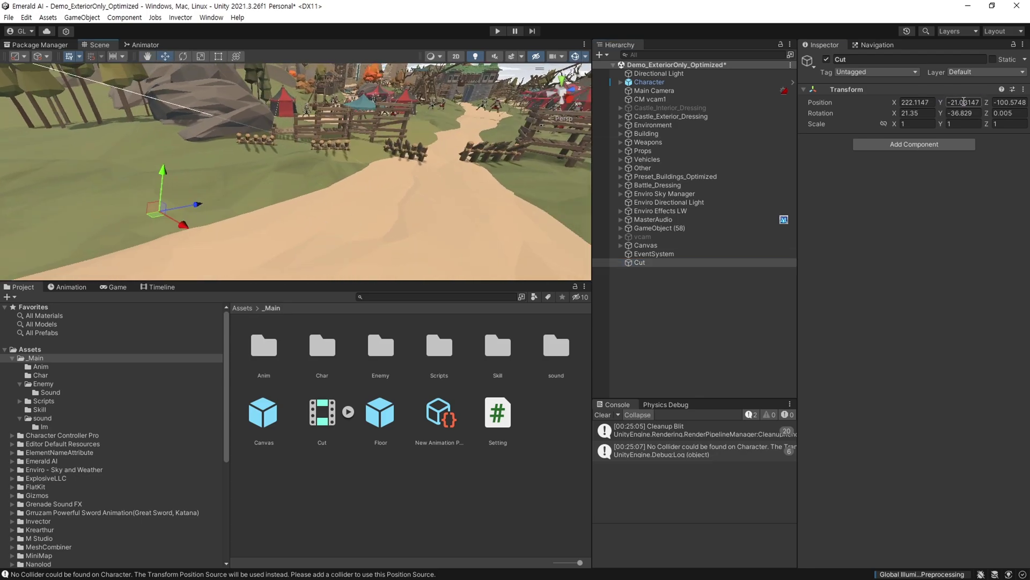
drag(198, 206, 414, 219)
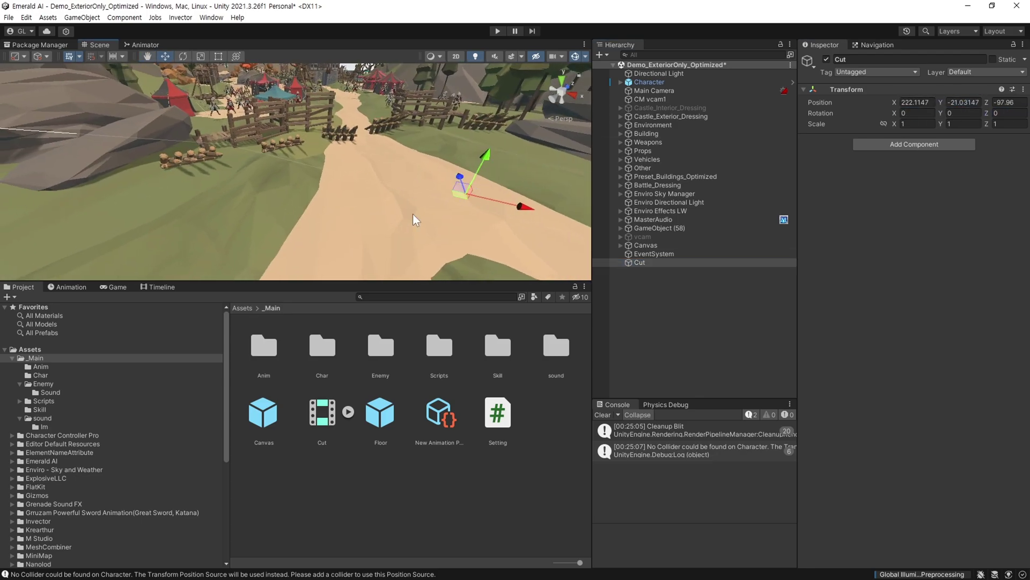
drag(479, 161, 448, 241)
middle_drag(445, 244, 401, 207)
- Add a Box Collider to Cut and move the object onto the path at about X 220.03, Y -23.41, Z -96.94
click(914, 144)
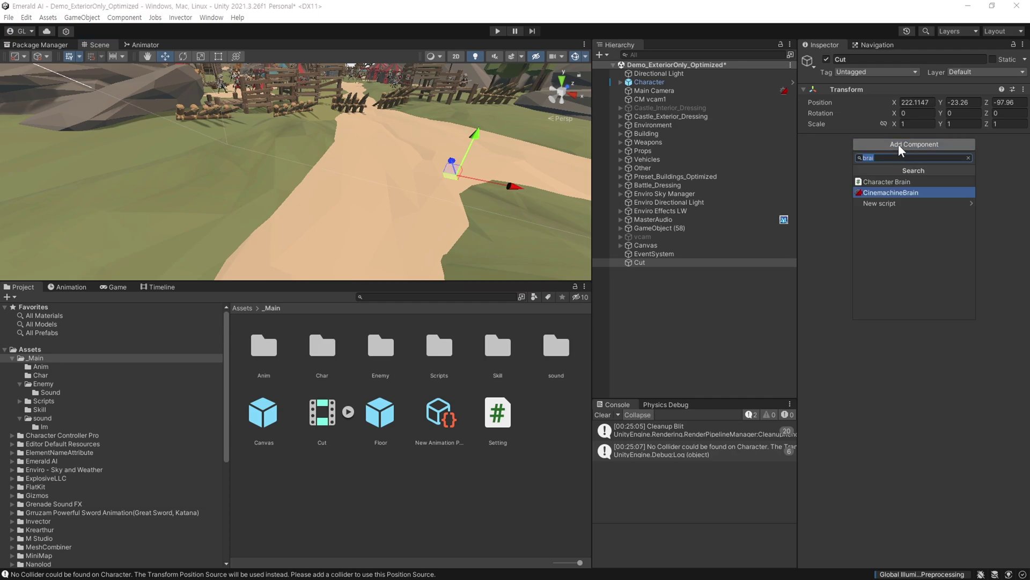
text(box)
click(892, 181)
right_drag(351, 185, 523, 215)
drag(361, 91, 358, 105)
drag(351, 142, 178, 160)
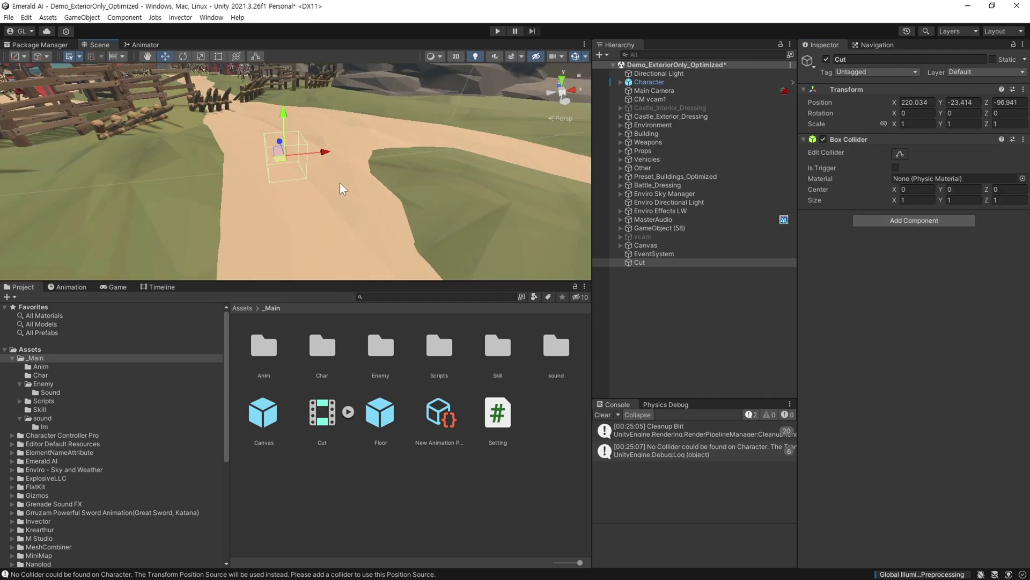
- Set the X size of Cut's Box Collider to 8 and assign the CutScene tag to the object
alt+drag(298, 193, 281, 175)
drag(893, 202, 7, 209)
click(930, 200)
text(8)
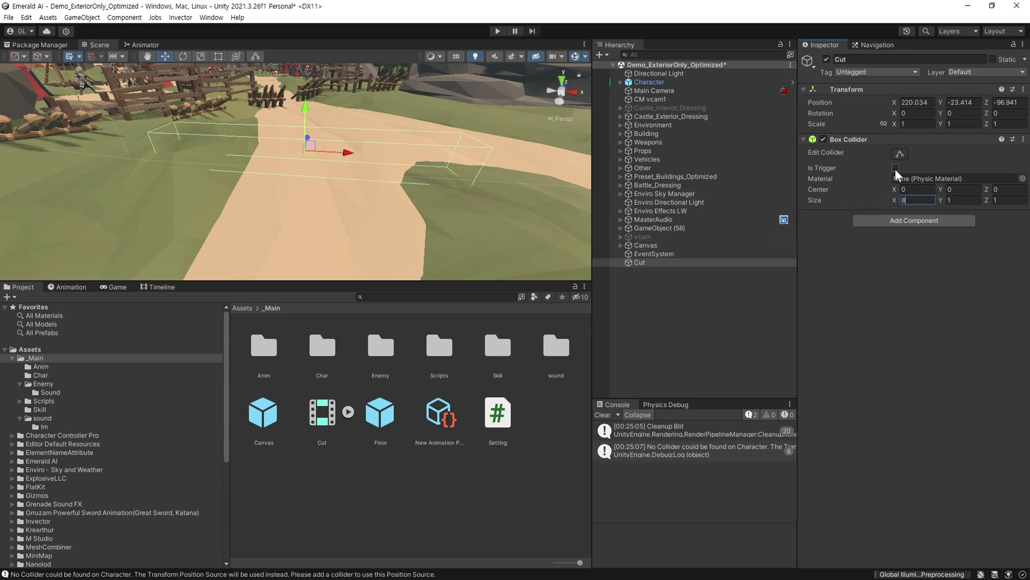
click(644, 265)
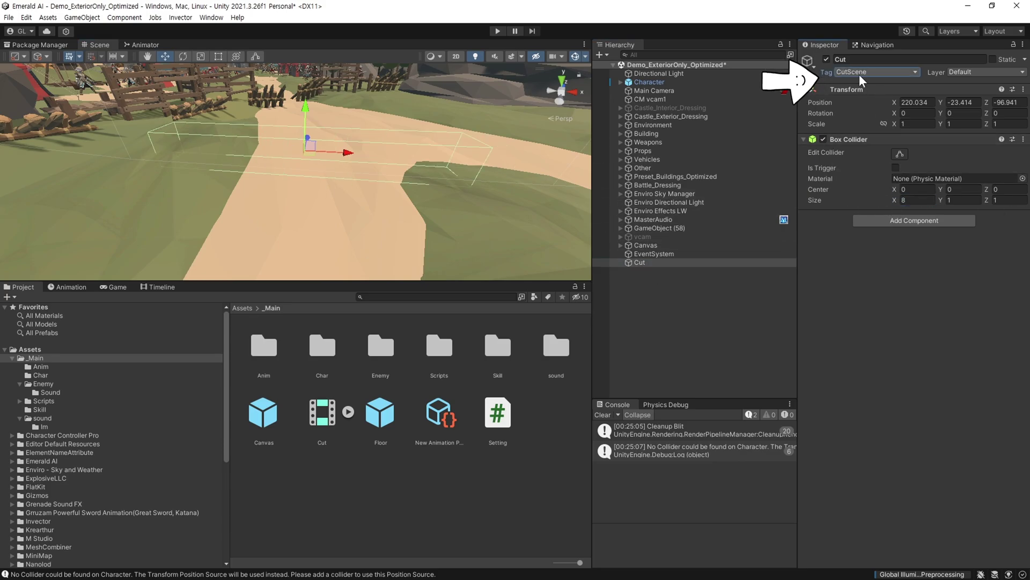
- Try to add a new tag named CutScene in the tag settings and return to the Cut object
click(860, 74)
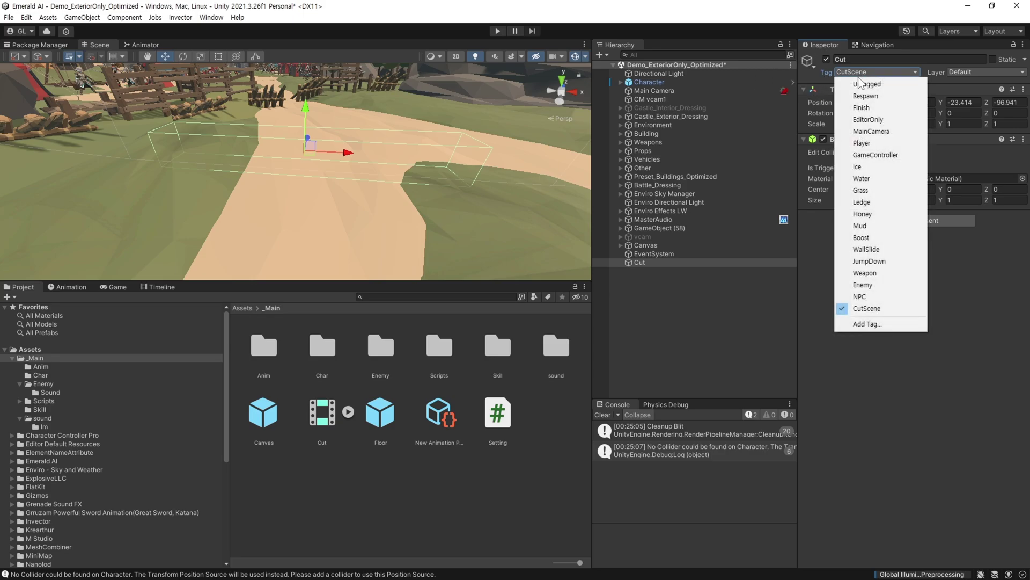
click(866, 323)
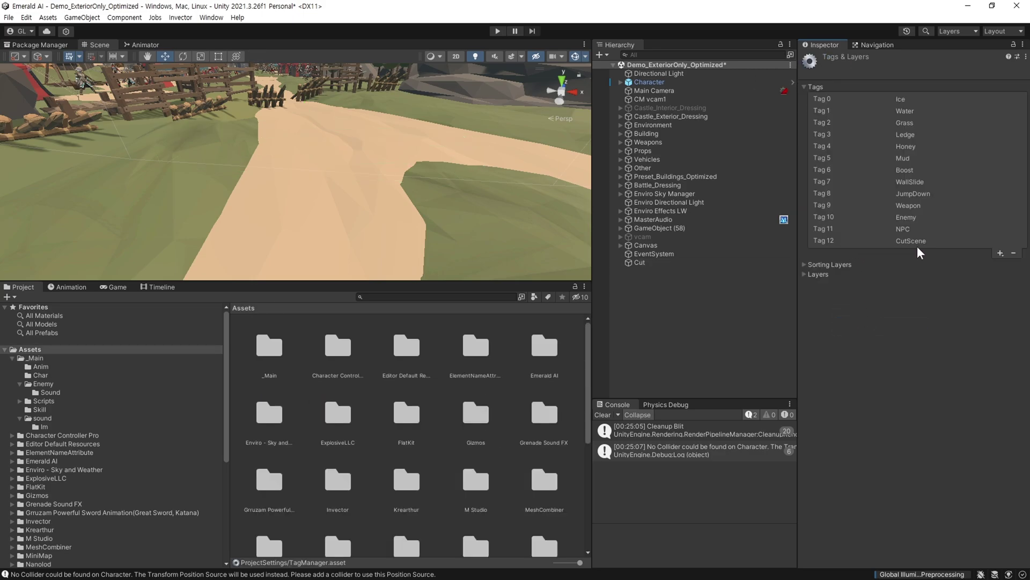
click(1000, 253)
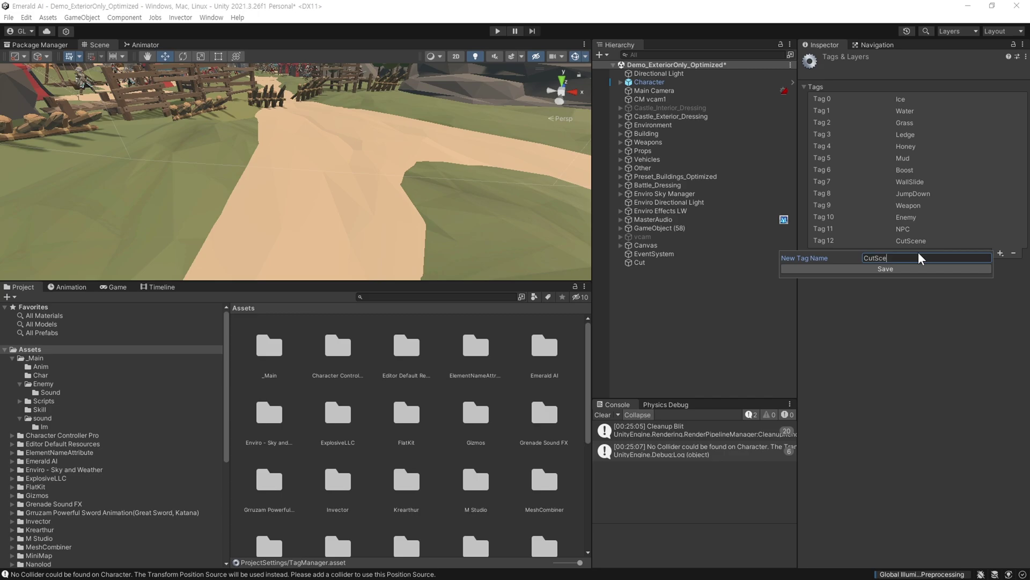
key(Return)
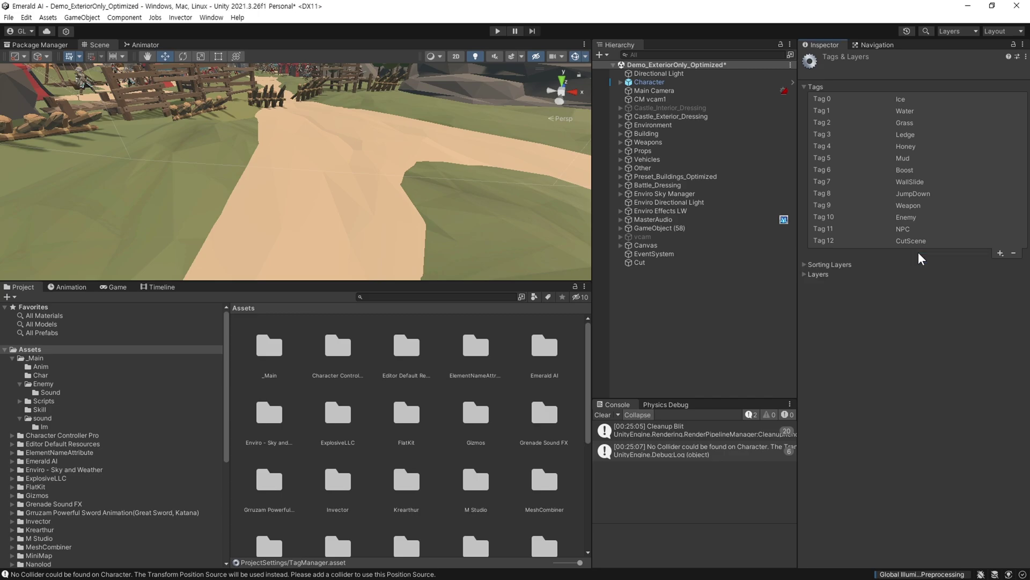
click(655, 263)
right_drag(287, 168, 267, 148)
middle_drag(267, 149, 279, 184)
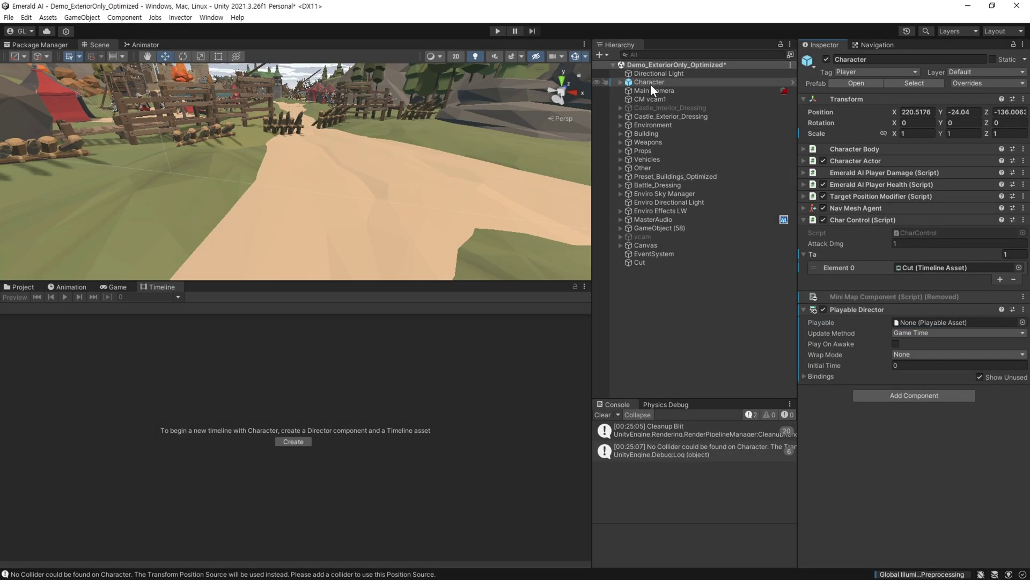
- Create a timeline for Character and save it as CutScene in the _Main folder
click(649, 83)
click(295, 441)
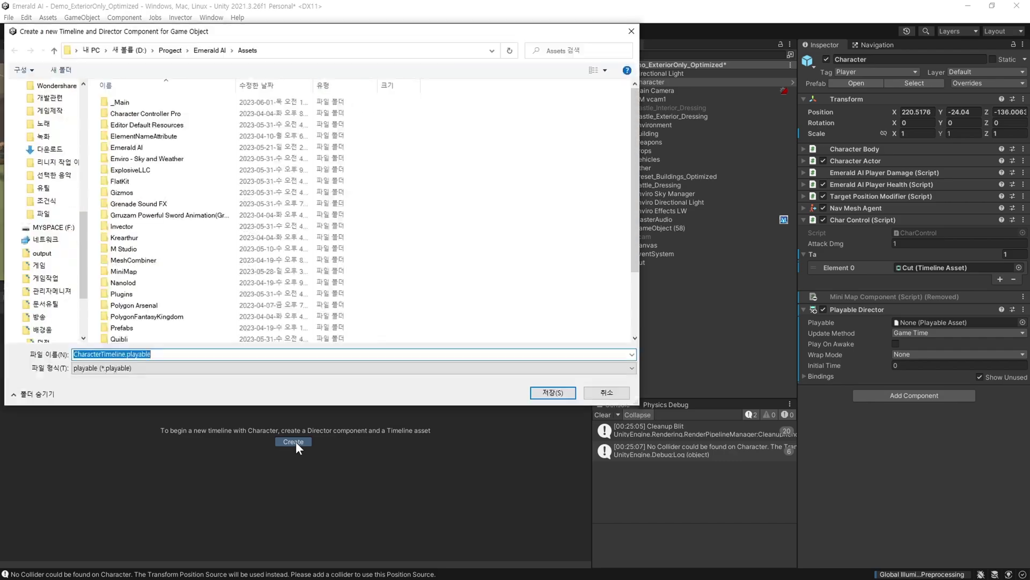
double_click(139, 105)
click(125, 355)
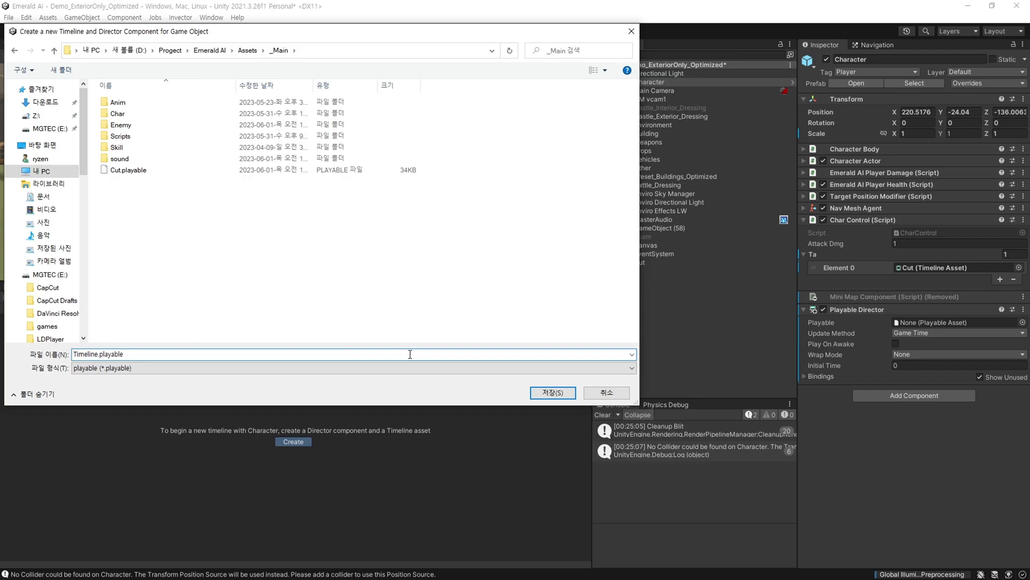
text(CutSc)
key(Return)
- Create a Cinemachine Virtual Camera as a child of the Cut object
click(643, 262)
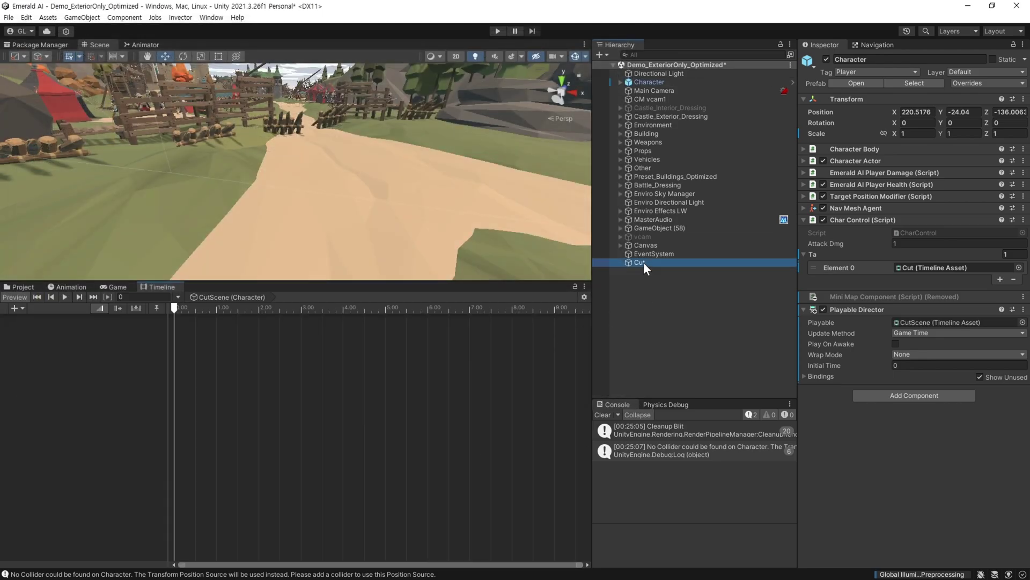
right_click(643, 262)
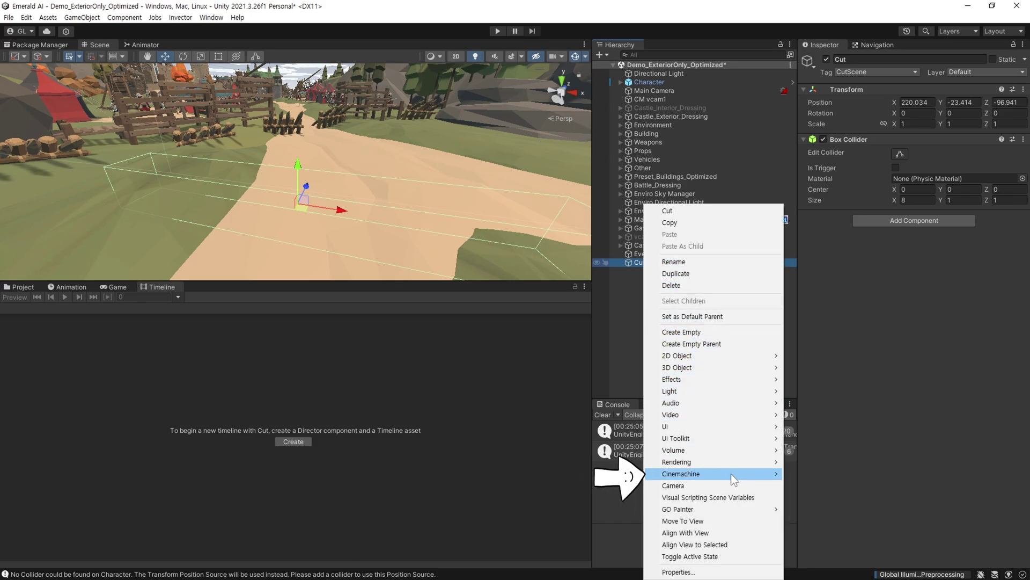
mouse_move(730, 475)
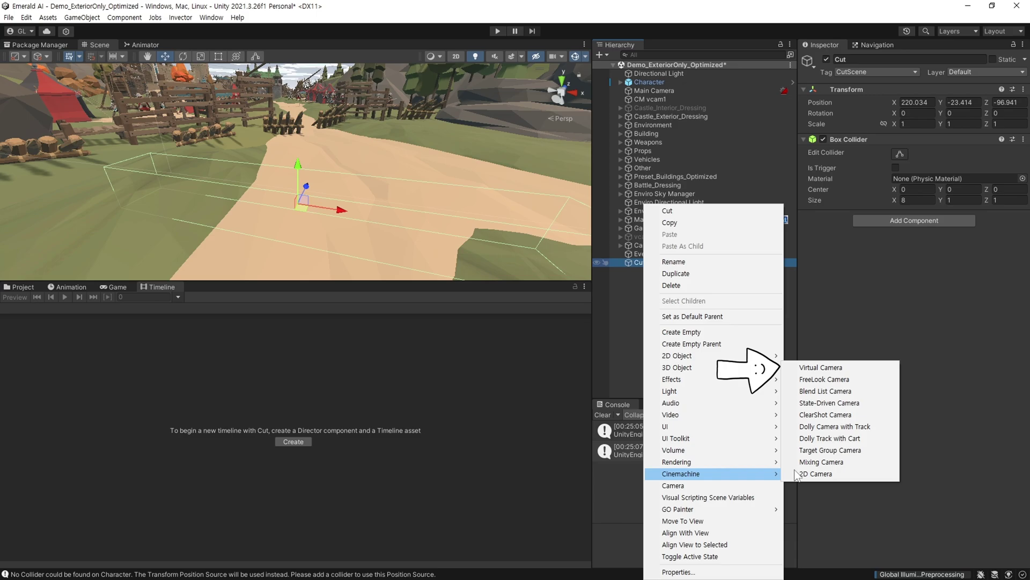
click(826, 367)
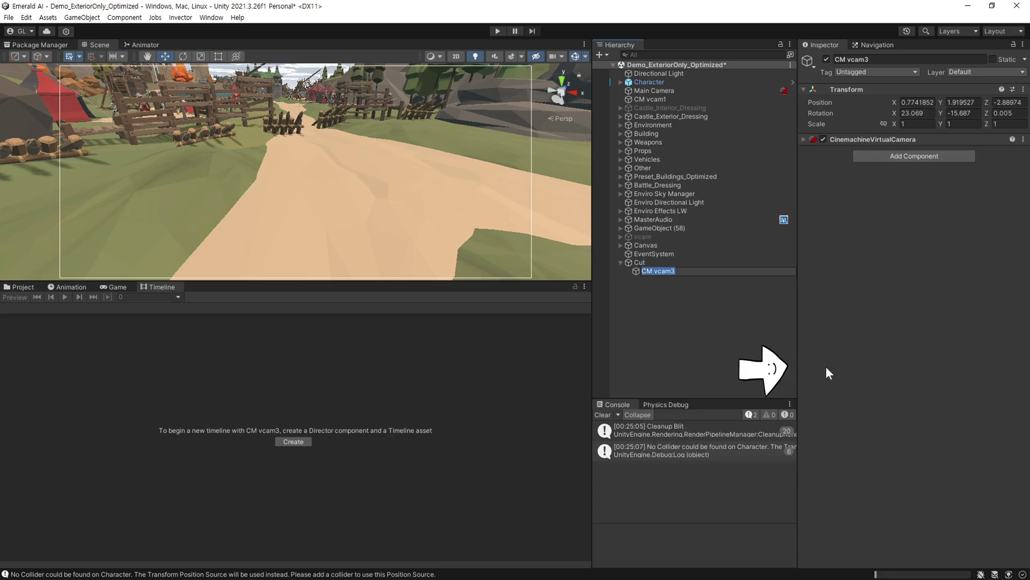
- Show the Game view and deactivate CM vcam1
click(669, 100)
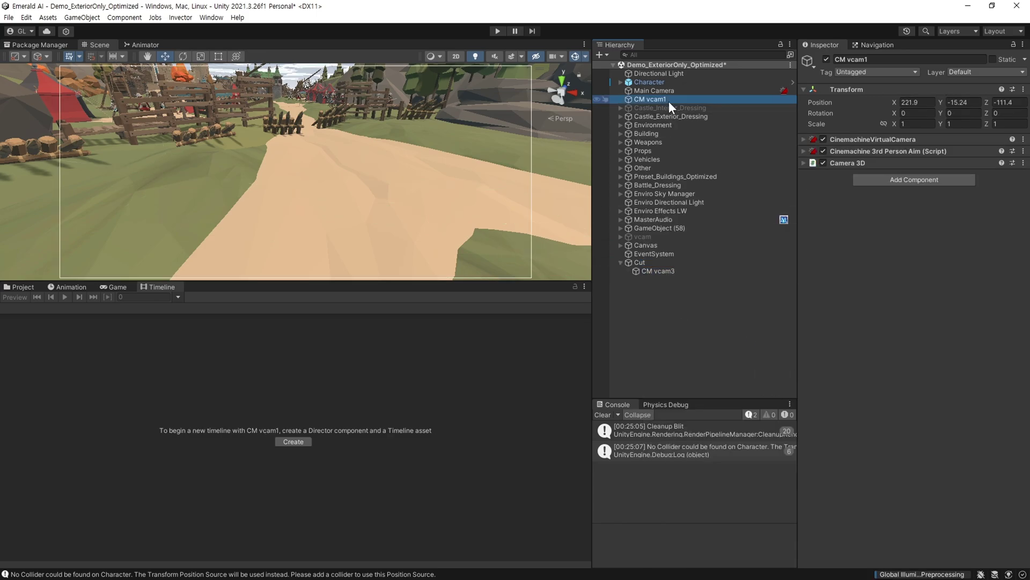
click(114, 287)
click(826, 60)
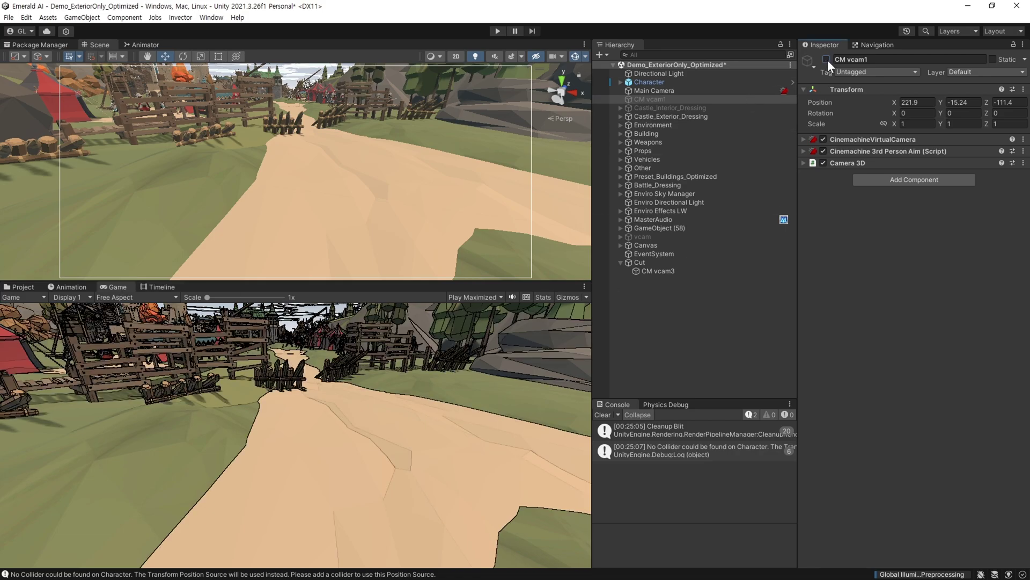
- Align CM vcam3 with a scene view looking down the path towards the camp and castle
click(644, 272)
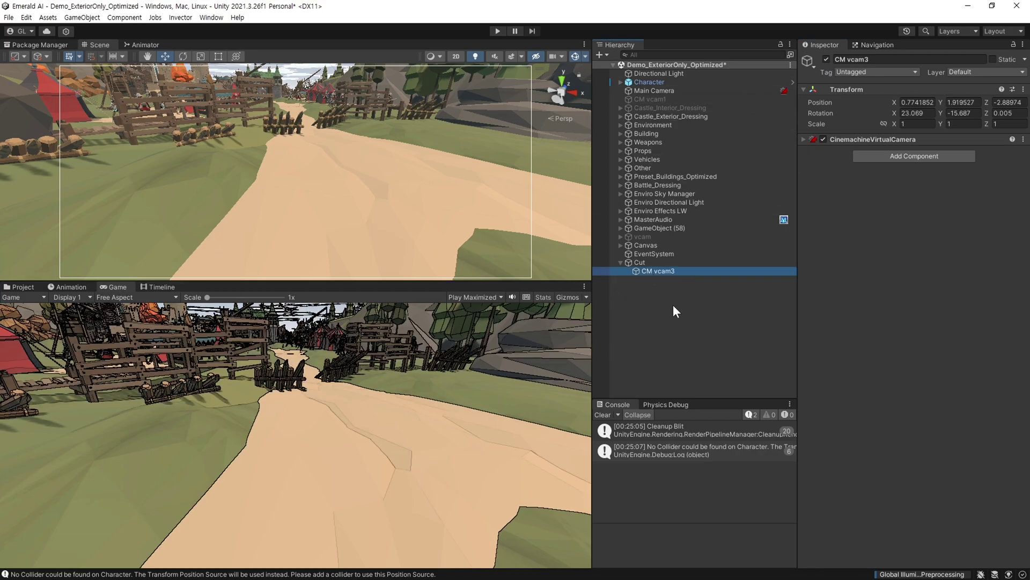
right_drag(232, 221, 362, 202)
key(shift+f)
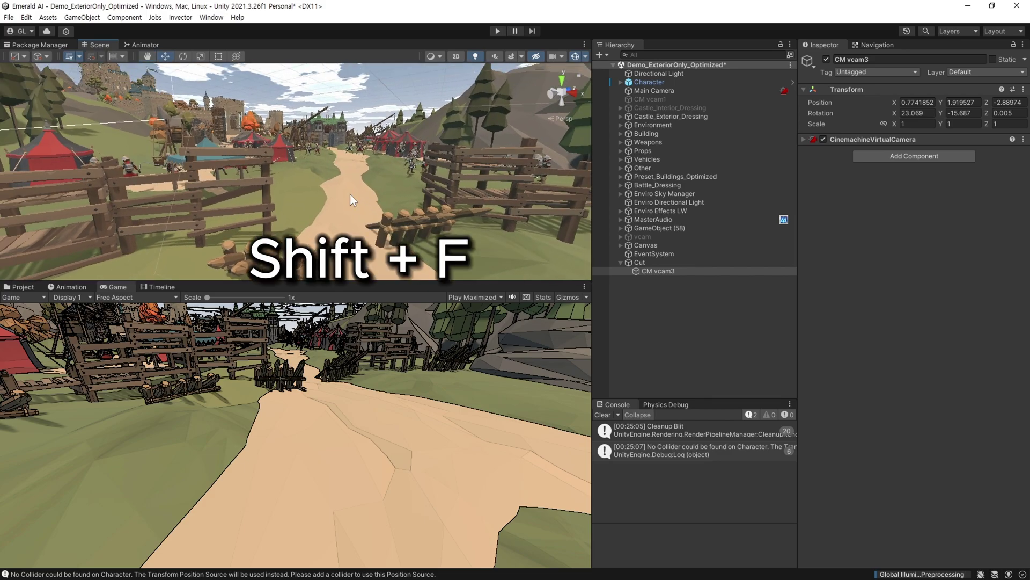
key(ctrl+shift+f)
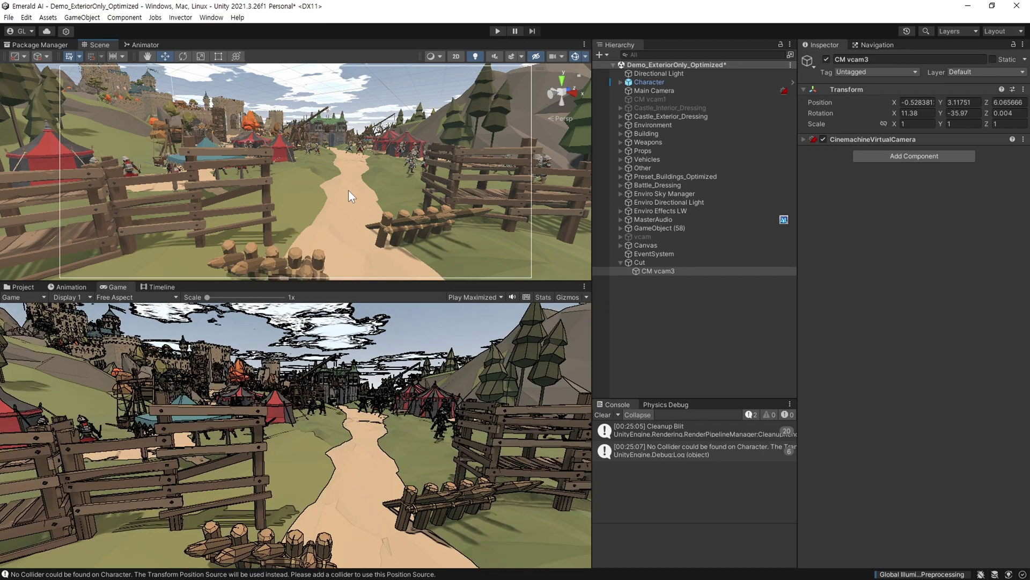
- Duplicate CM vcam3 with the original deactivated, and align the copy with a scene view of the red tents and large rock
click(653, 271)
key(ctrl+d)
click(658, 269)
click(826, 59)
alt+drag(301, 225, 397, 236)
middle_drag(397, 236, 239, 217)
scroll(408, 238, down, 5)
scroll(440, 209, up, 6)
click(662, 279)
key(ctrl+shift+f)
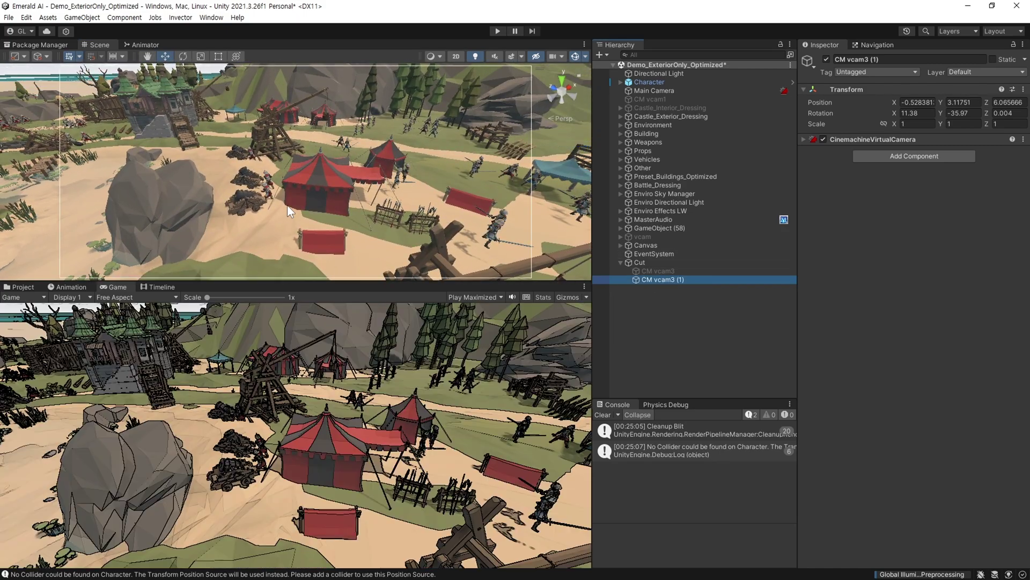
- Duplicate CM vcam3 (1) with its source deactivated, and align the copy with a scene view turned to another direction
key(ctrl+d)
click(662, 280)
click(826, 59)
click(675, 289)
right_drag(376, 177, 282, 188)
key(ctrl+shift+f)
- Duplicate CM vcam3 (2) with its source deactivated, and align CM vcam3 (3) with a newly turned scene view
click(662, 288)
key(ctrl+d)
click(662, 287)
click(826, 59)
right_drag(366, 148, 349, 213)
click(664, 296)
key(ctrl+shift+f)
- Duplicate CM vcam3 (3), align CM vcam3 (4) with a high overview of the castle and battlefield, and leave both cameras deactivated
scroll(350, 214, down, 2)
key(ctrl+d)
click(687, 297)
click(827, 59)
mouse_move(330, 169)
middle_down()
mouse_move(328, 137)
mouse_move(330, 180)
middle_up()
scroll(330, 181, down, 3)
click(688, 306)
key(ctrl+shift+f)
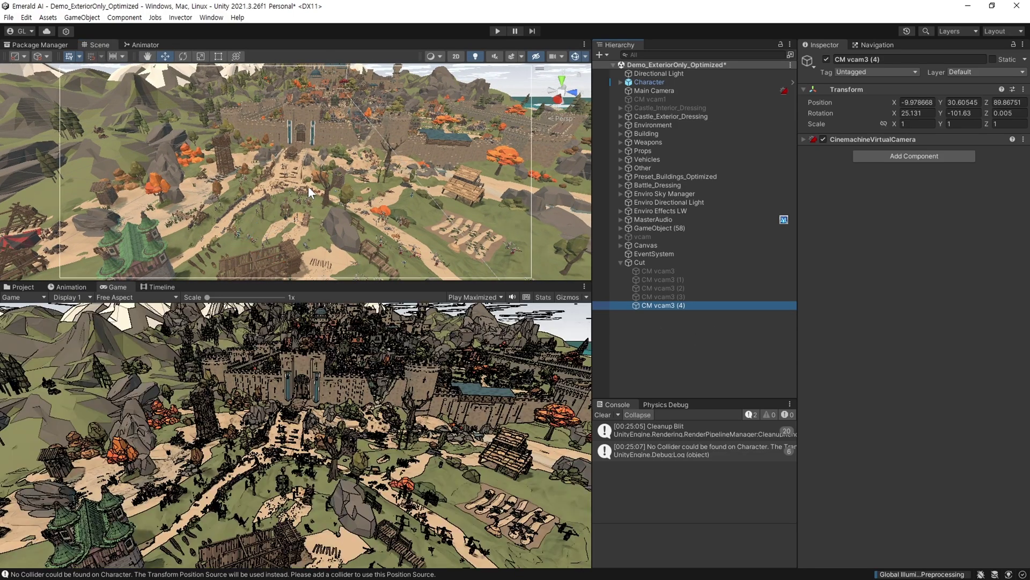
key(alt+shift+a)
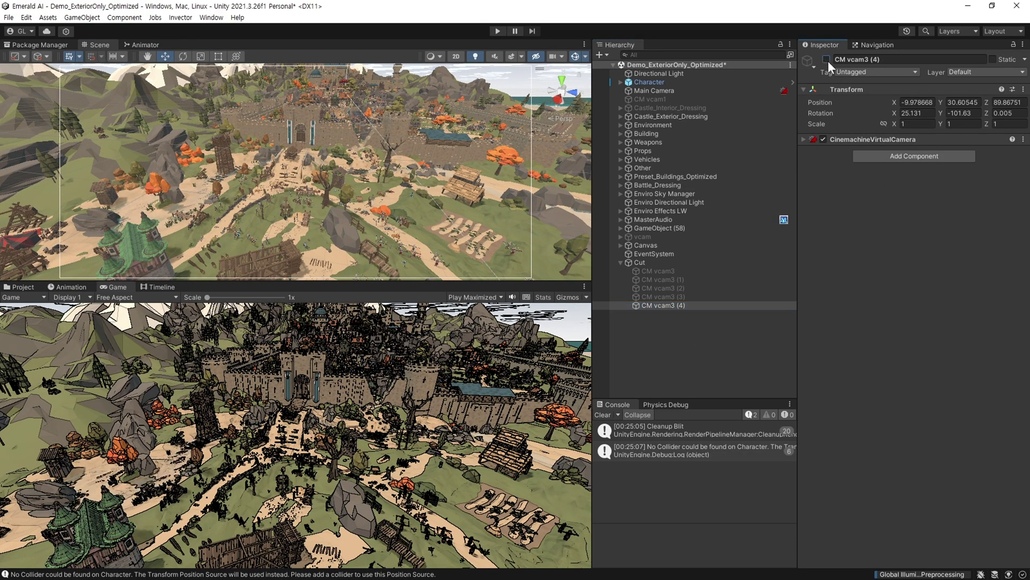
- Add a Cinemachine Track to Character's CutScene timeline and bind it to Main Camera
click(158, 287)
click(652, 82)
double_click(935, 324)
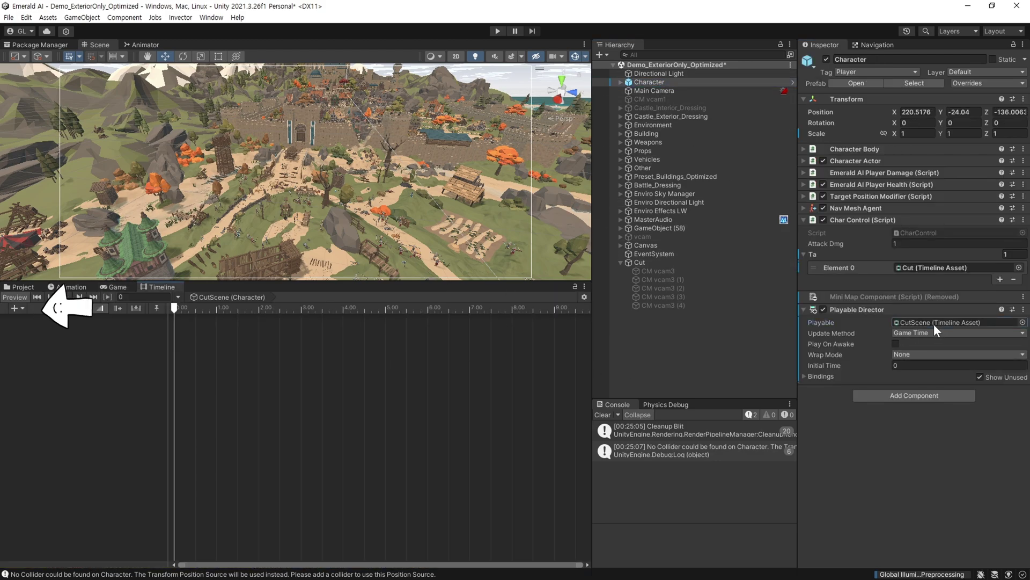
click(18, 309)
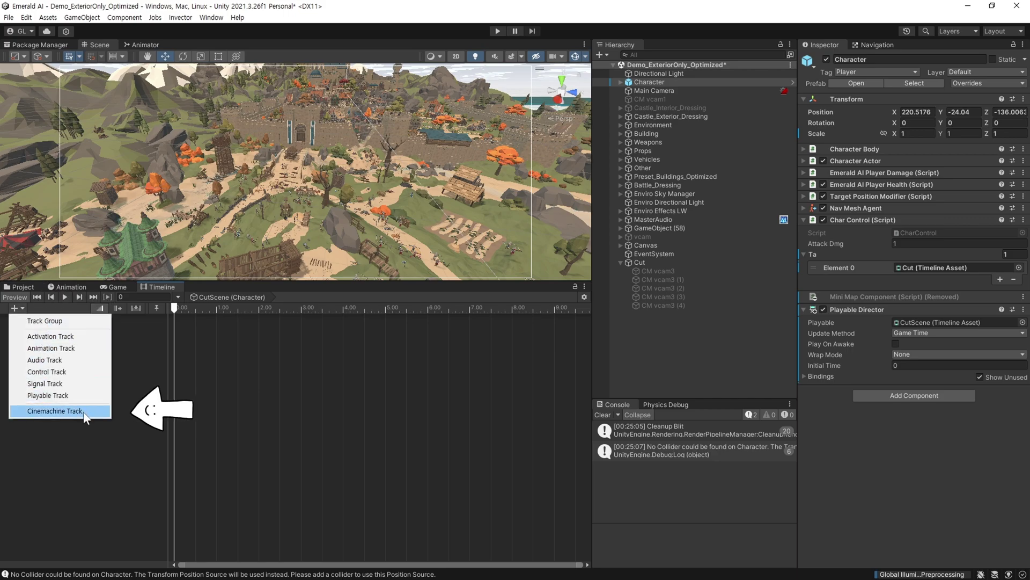
click(55, 411)
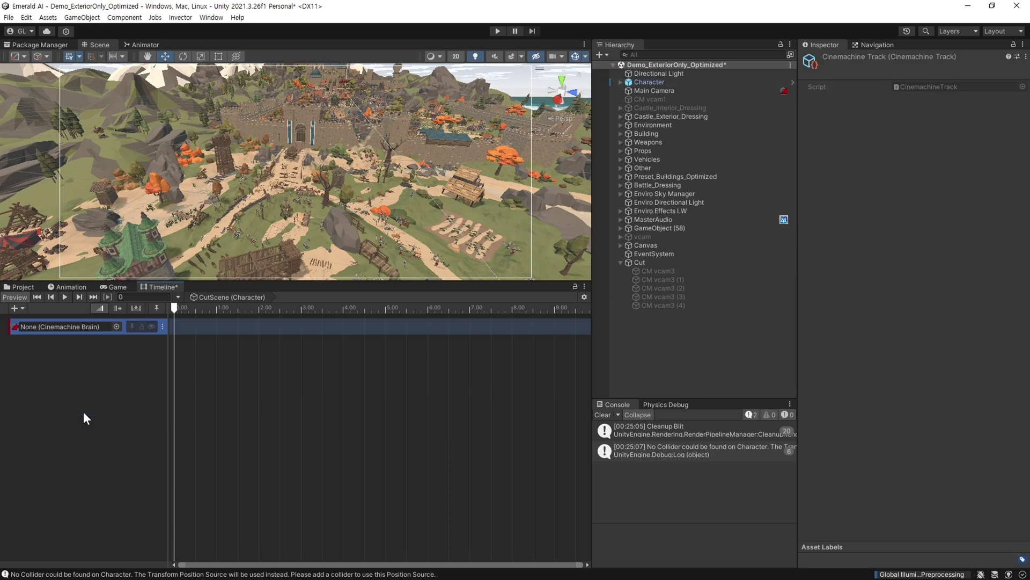
drag(649, 89, 197, 236)
drag(85, 324, 80, 327)
- Place CM vcam3 and CM vcam3 (1) as clips on the Cinemachine track, overlapping them from about 3 to 5 seconds to blend
drag(659, 270, 358, 313)
drag(197, 330, 278, 327)
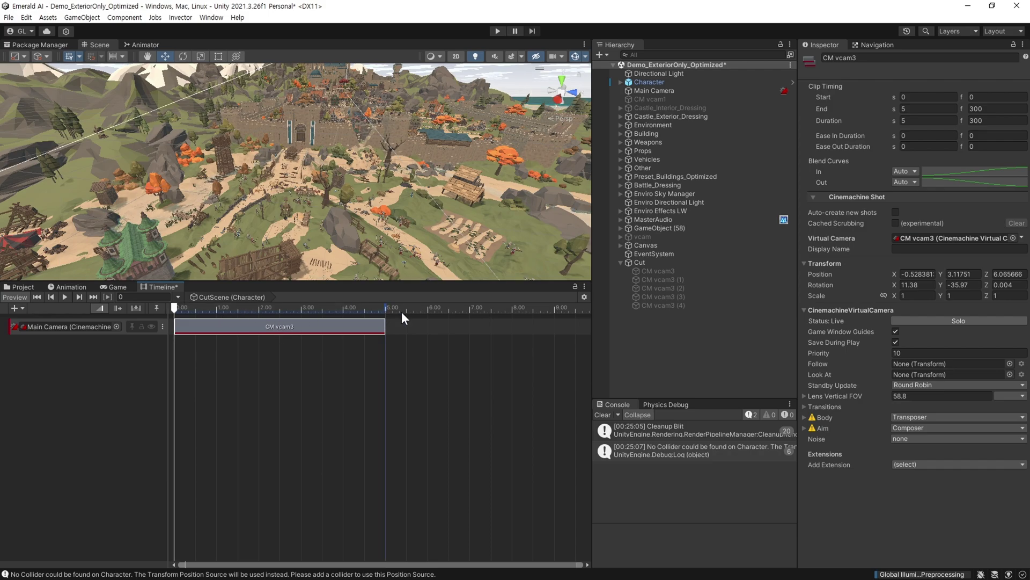
drag(662, 281, 502, 326)
scroll(345, 456, down, 3)
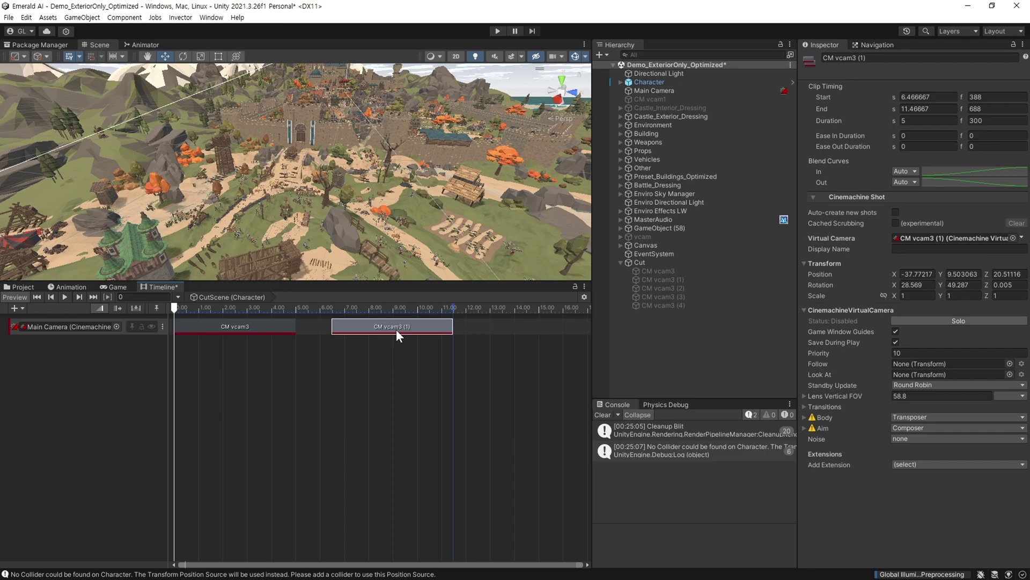
drag(388, 327, 310, 328)
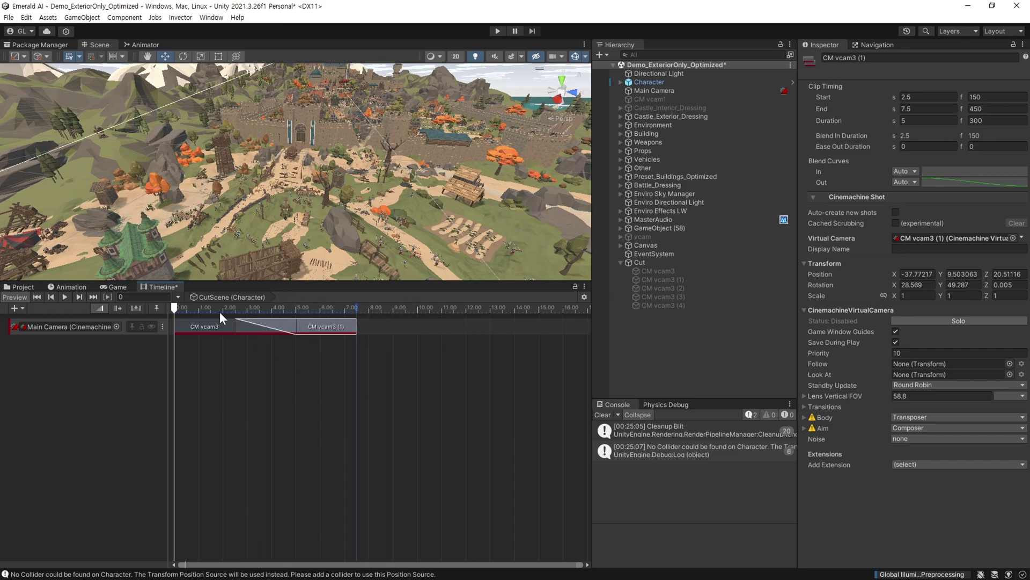
drag(328, 325, 352, 326)
- Add overlapping clips for CM vcam3 (2), (3) and (4) to the Cinemachine track up to 17 seconds and preview the sequence
drag(674, 287, 391, 325)
drag(662, 297, 486, 331)
drag(507, 327, 467, 327)
drag(671, 305, 499, 328)
drag(500, 327, 454, 327)
middle_drag(356, 400, 564, 410)
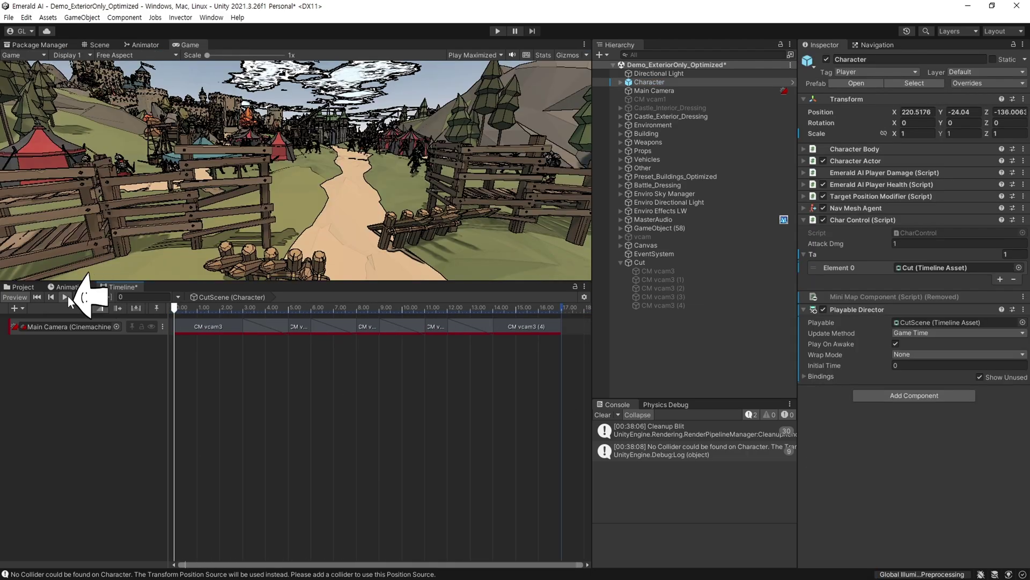
click(65, 297)
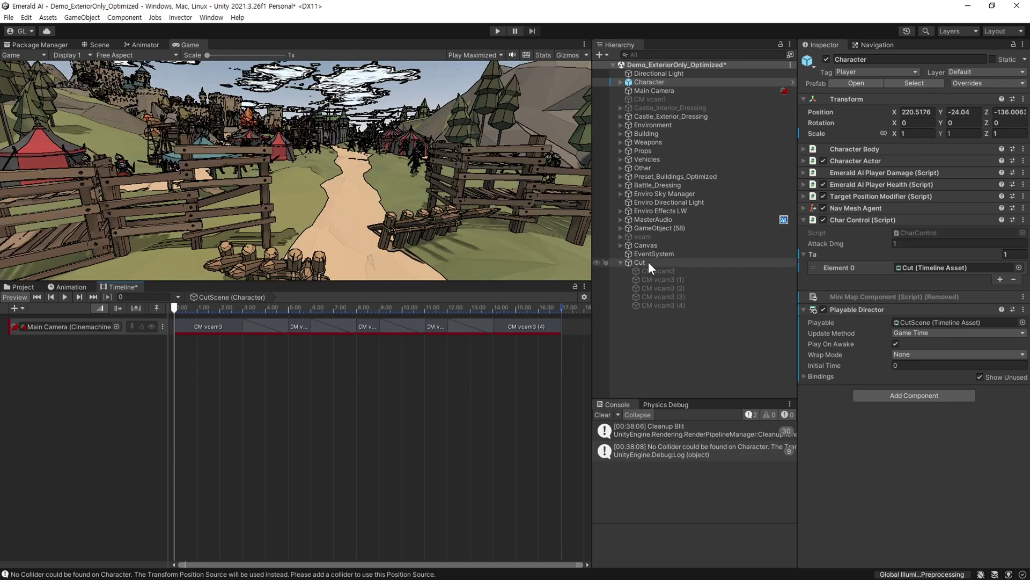
- Create a UI Image as a child of the Canvas
click(620, 261)
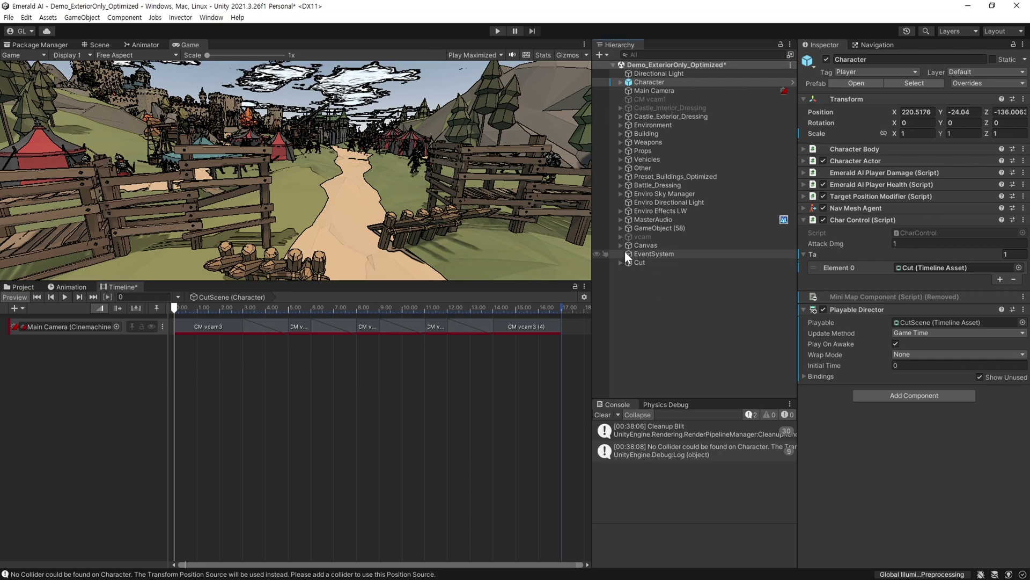
click(646, 245)
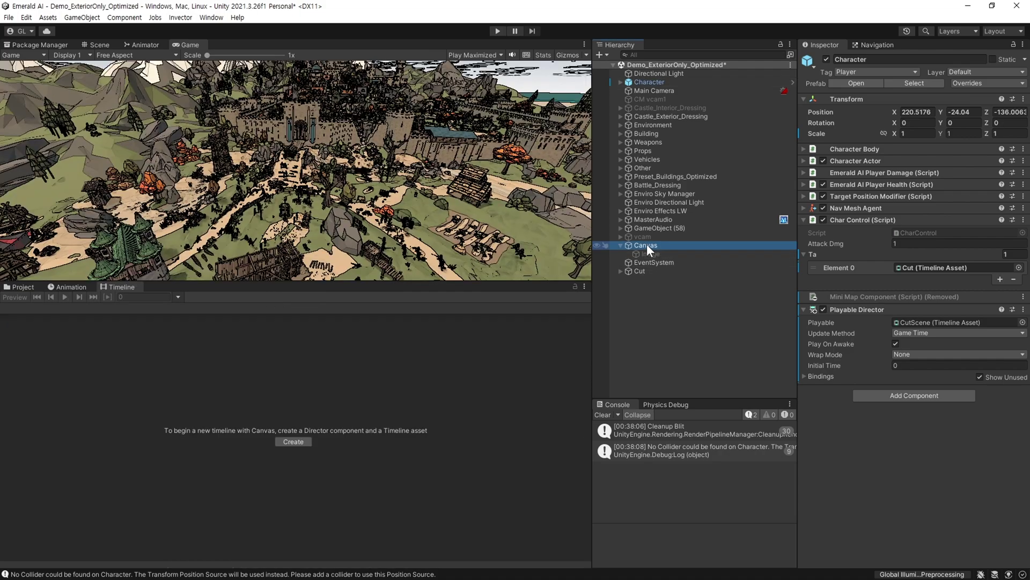
right_click(649, 244)
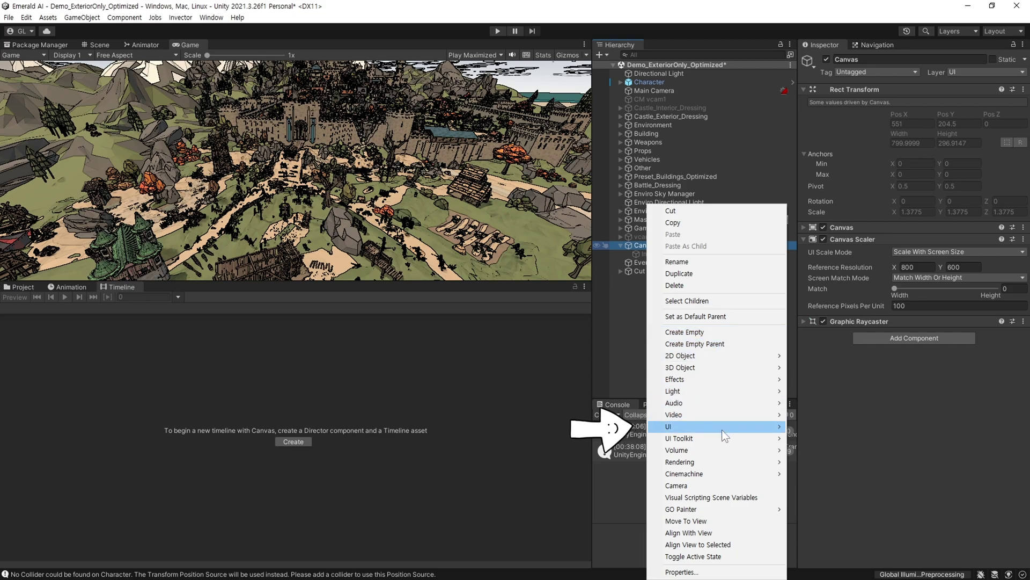
mouse_move(721, 429)
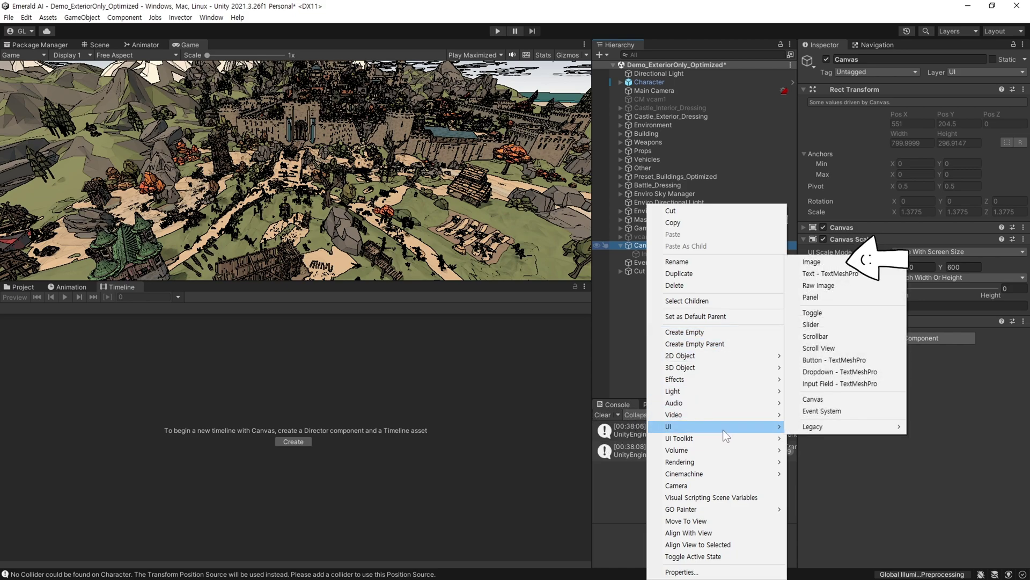
click(828, 265)
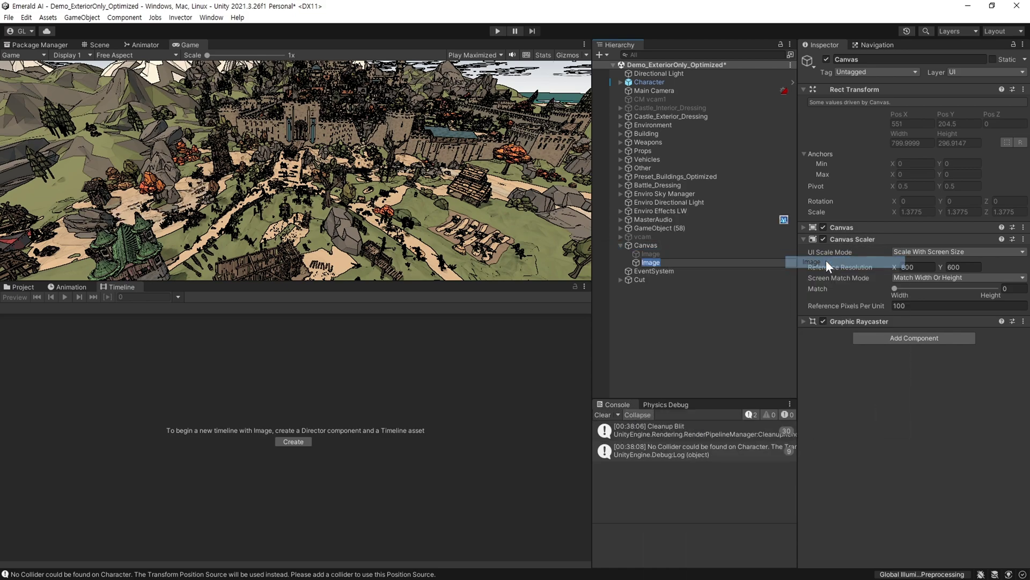
- Stretch the new Image across the full Canvas with all edge offsets at 0 and colour it black
click(821, 119)
click(935, 281)
click(911, 112)
text(0)
click(911, 132)
text(0)
key(Tab)
click(927, 252)
drag(944, 300, 889, 395)
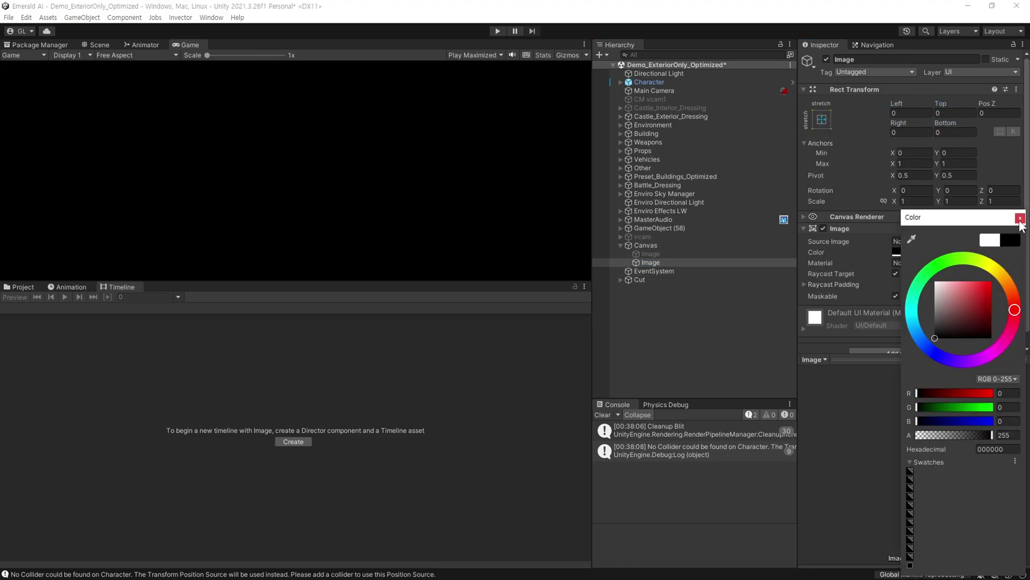
click(1019, 219)
- Add an Activation Track to Character's CutScene timeline and bind it to the black Image
click(652, 83)
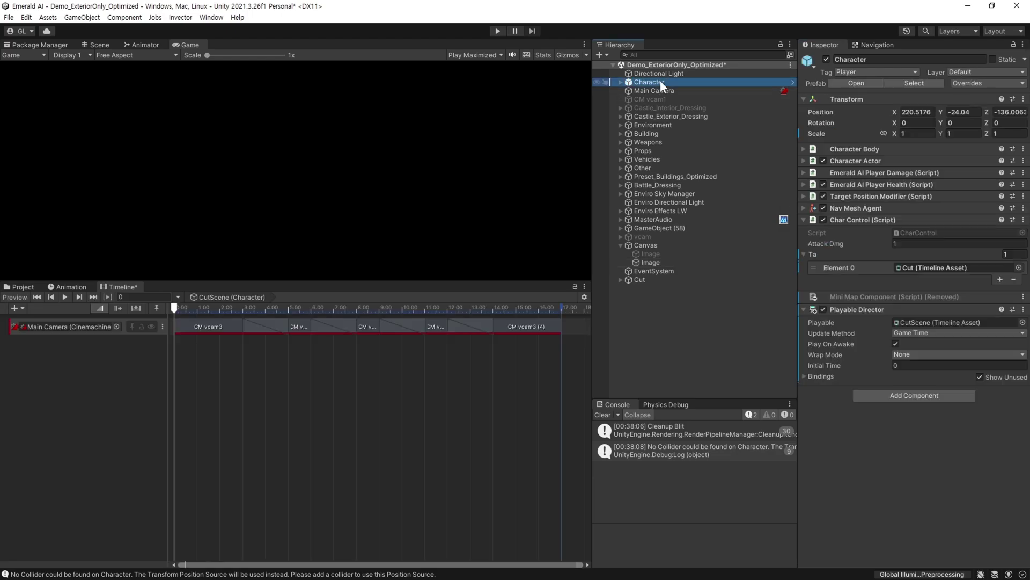
click(17, 308)
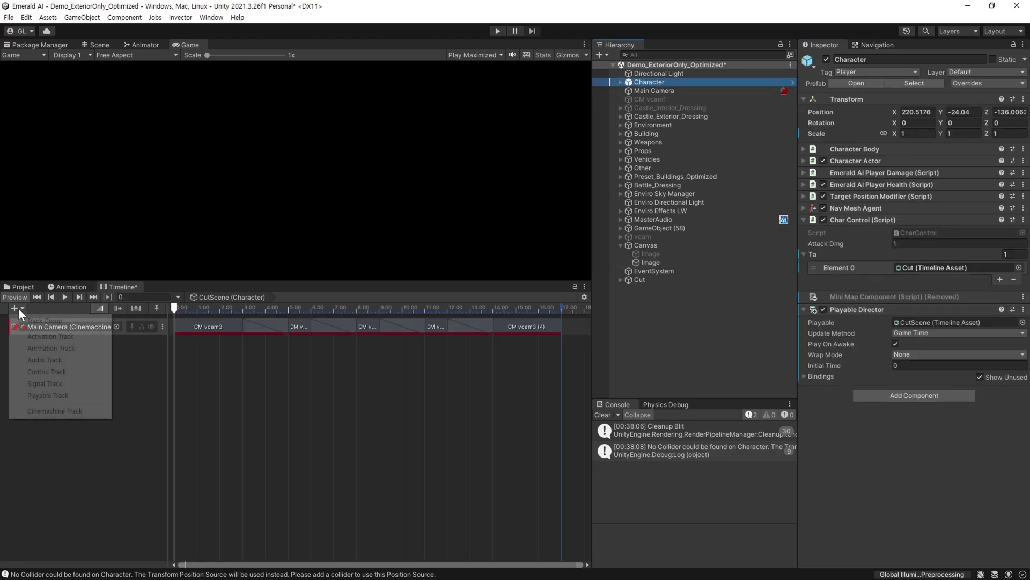
click(65, 339)
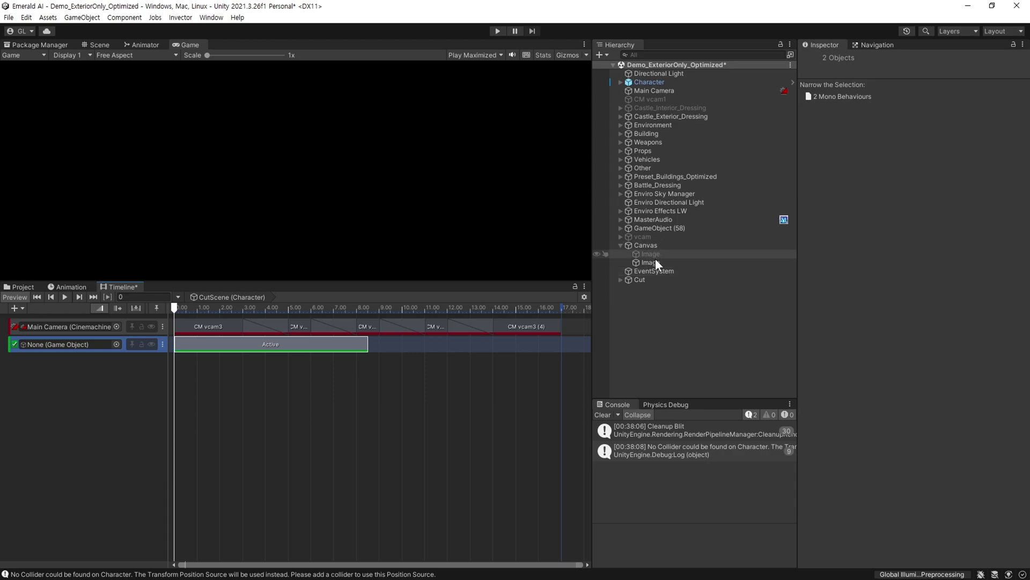
drag(654, 262, 81, 345)
click(166, 340)
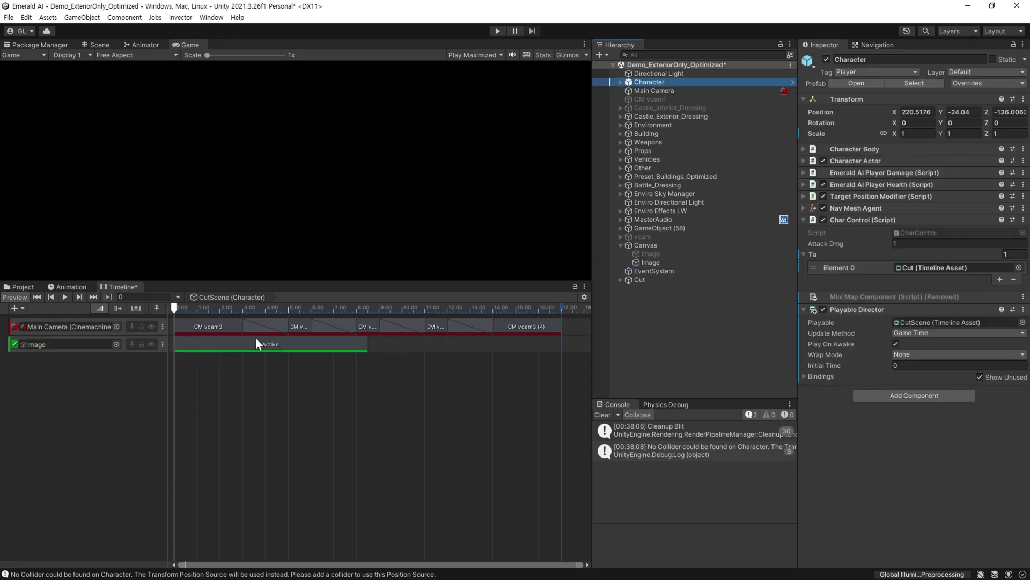
- Extend the Image track's Active clip so that it ends just before the camera track's end at 17.00 seconds
drag(375, 348, 562, 349)
scroll(542, 363, up, 2)
scroll(541, 364, up, 6)
middle_drag(522, 376, 26, 385)
scroll(299, 384, up, 3)
middle_drag(285, 386, 419, 415)
scroll(440, 408, up, 3)
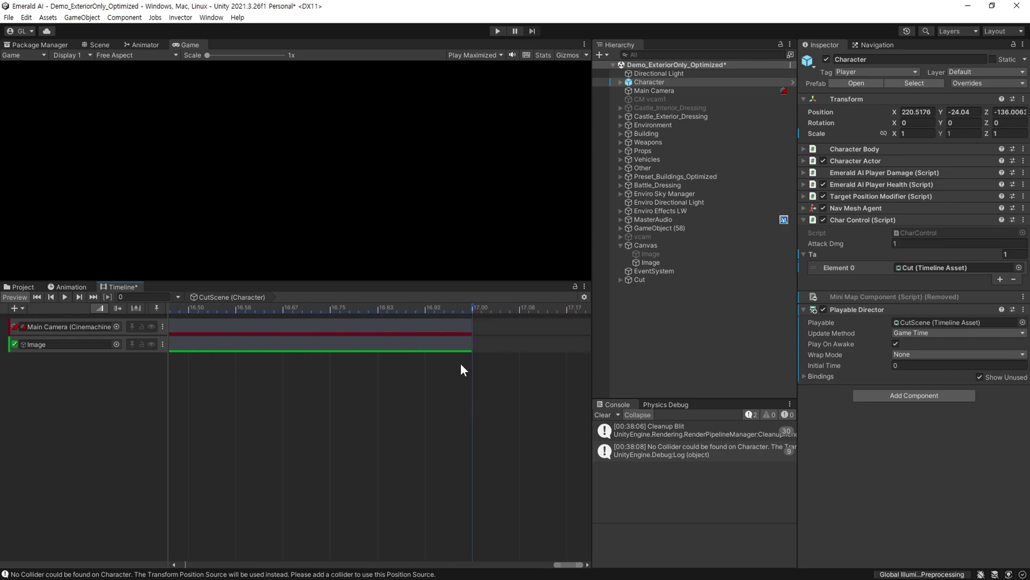
drag(469, 346, 450, 346)
scroll(411, 443, down, 5)
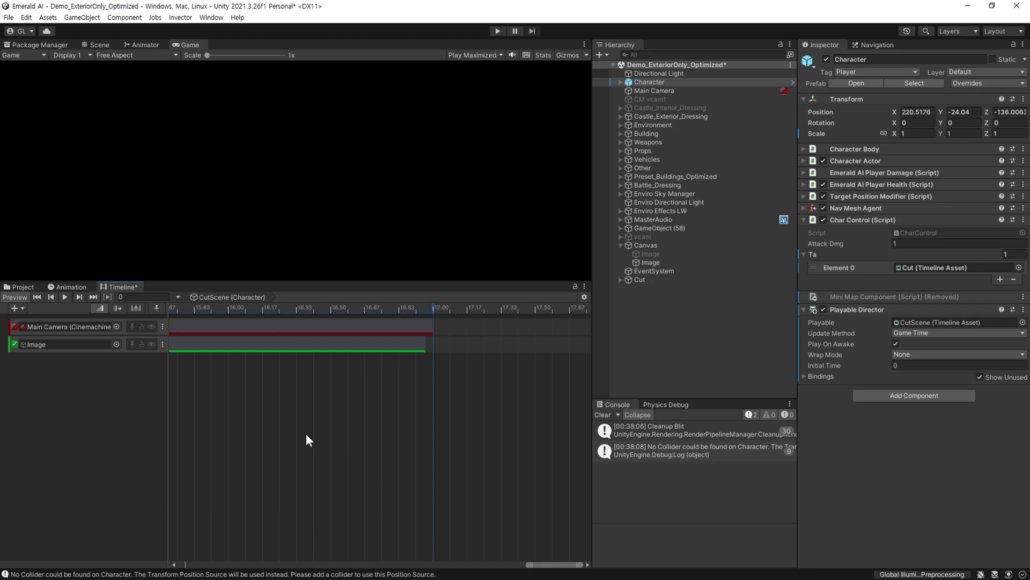